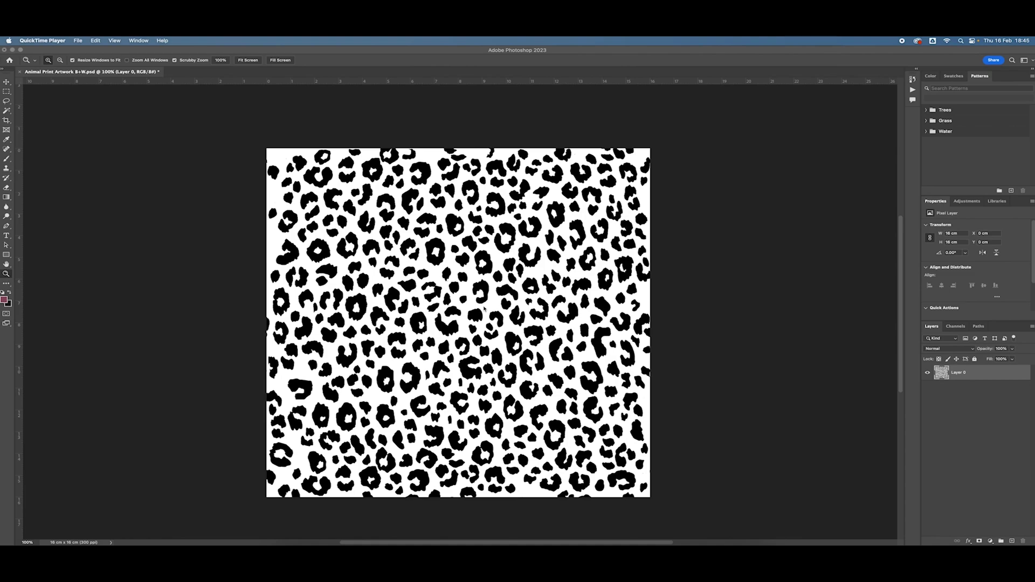
# Check the leopard tile's dimensions in the Image Size dialog, then close it.
pyautogui.click(100, 52)
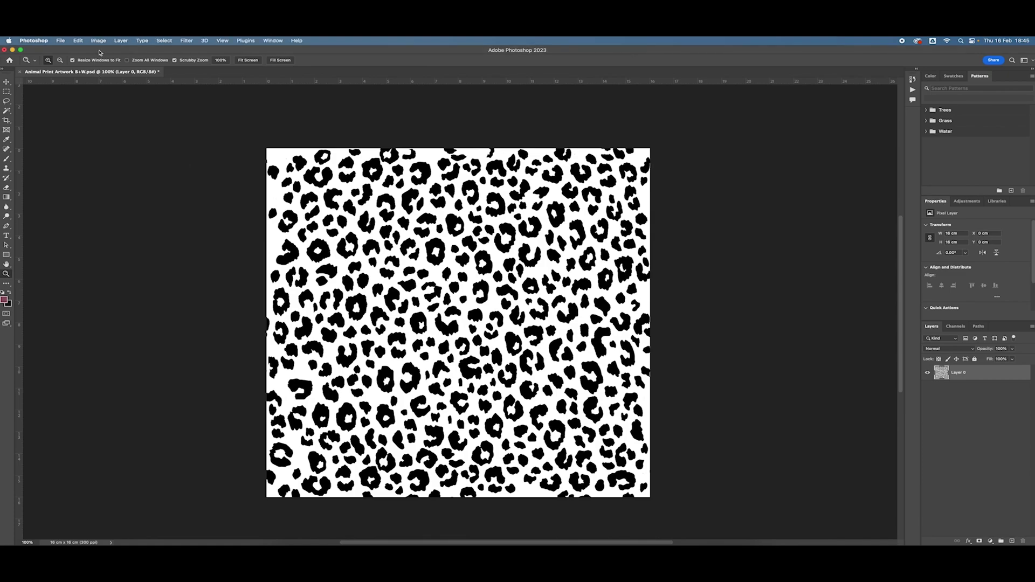
pyautogui.click(99, 41)
pyautogui.click(108, 96)
pyautogui.moveTo(593, 185); pyautogui.dragTo(667, 187)
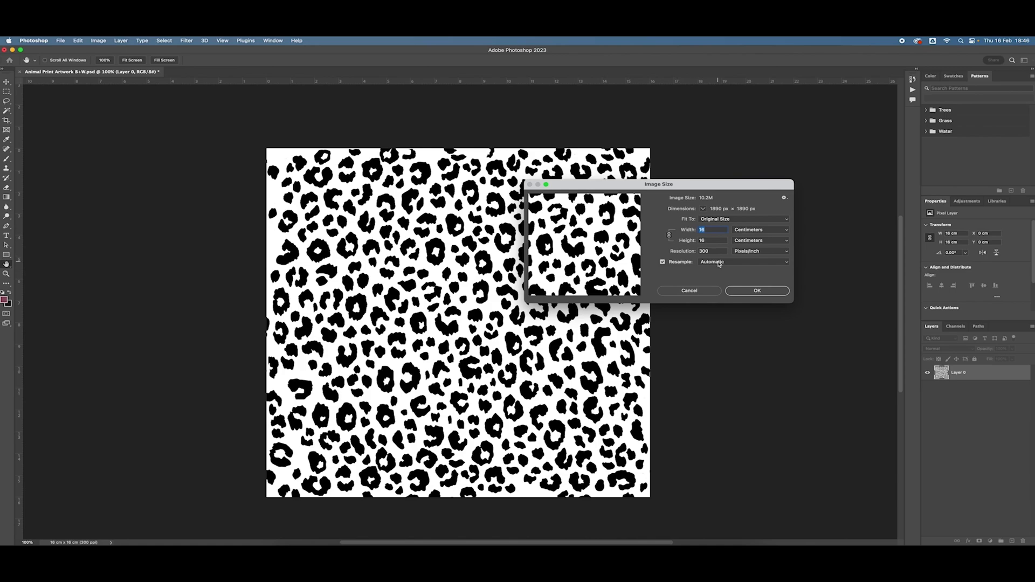
pyautogui.click(750, 294)
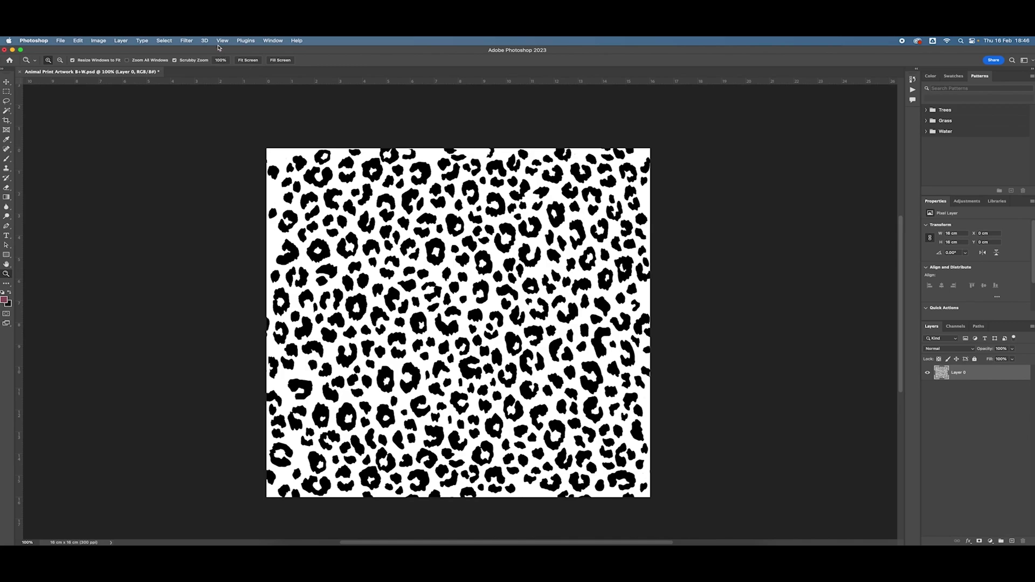
# Bring up the Offset filter with its dialog moved aside to preview the tile.
pyautogui.click(187, 41)
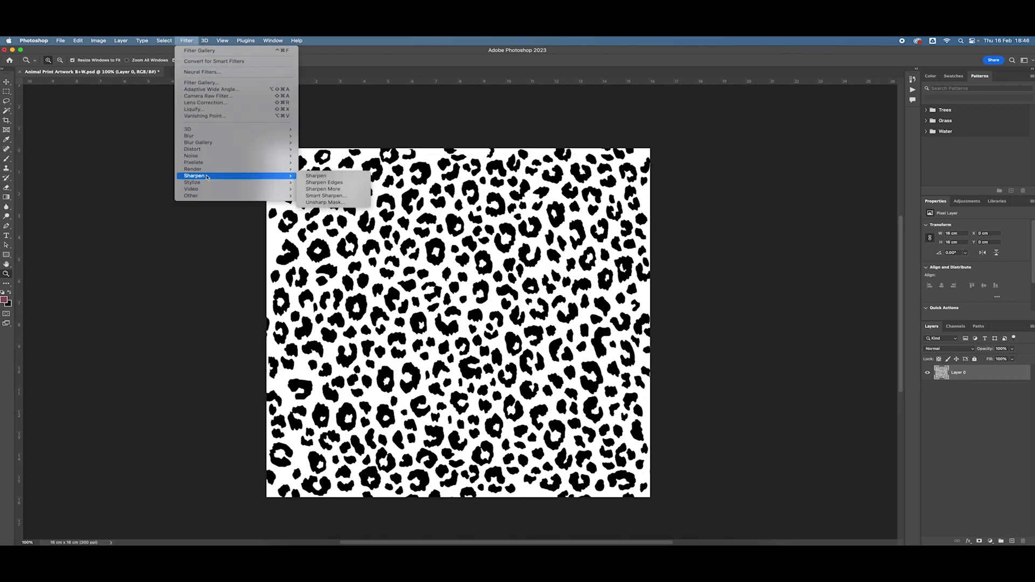
pyautogui.moveTo(208, 197)
pyautogui.click(332, 230)
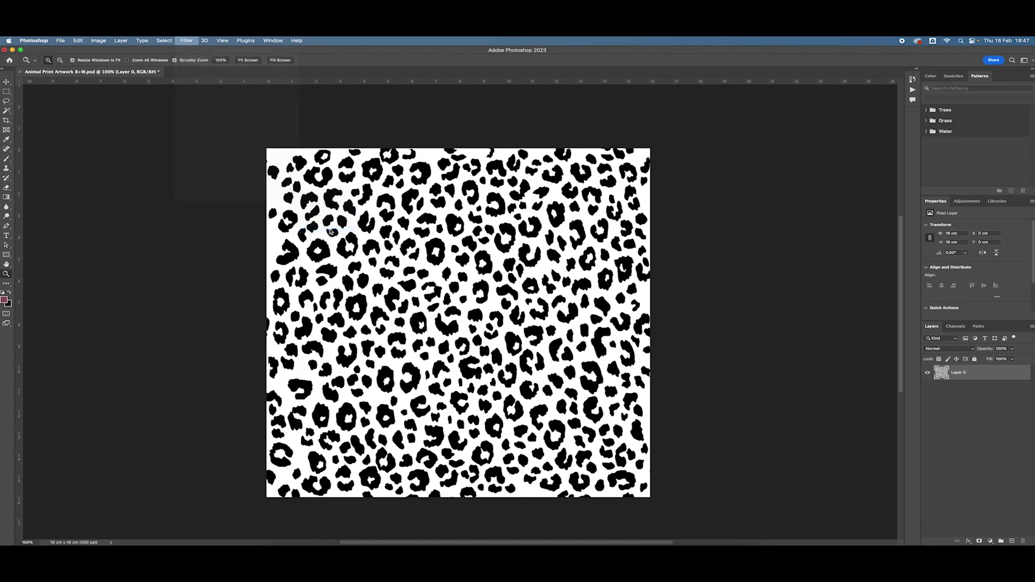
pyautogui.moveTo(513, 181); pyautogui.dragTo(766, 217)
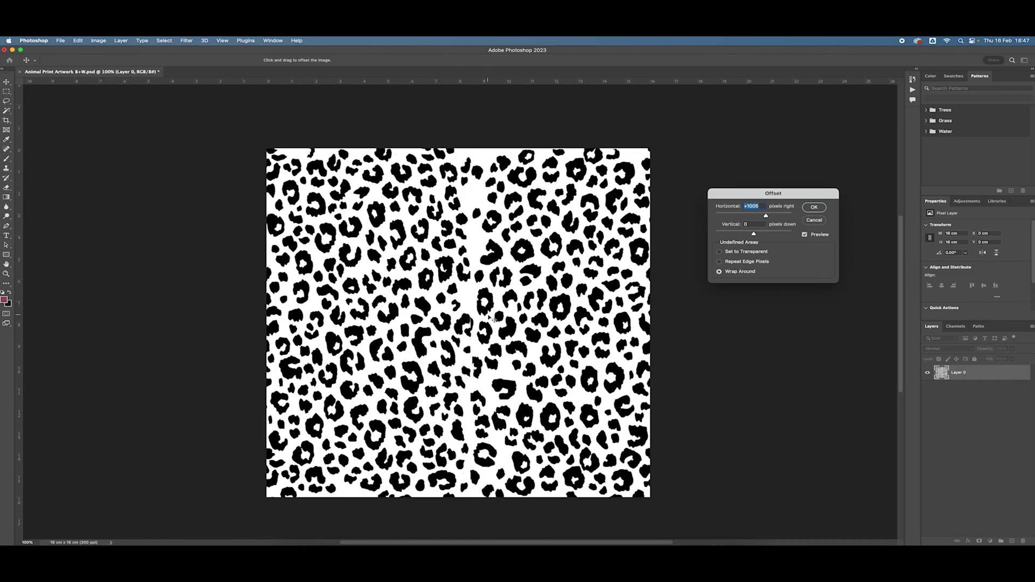
# Apply the horizontal offset and delete the white background with the Magic Wand.
pyautogui.click(814, 209)
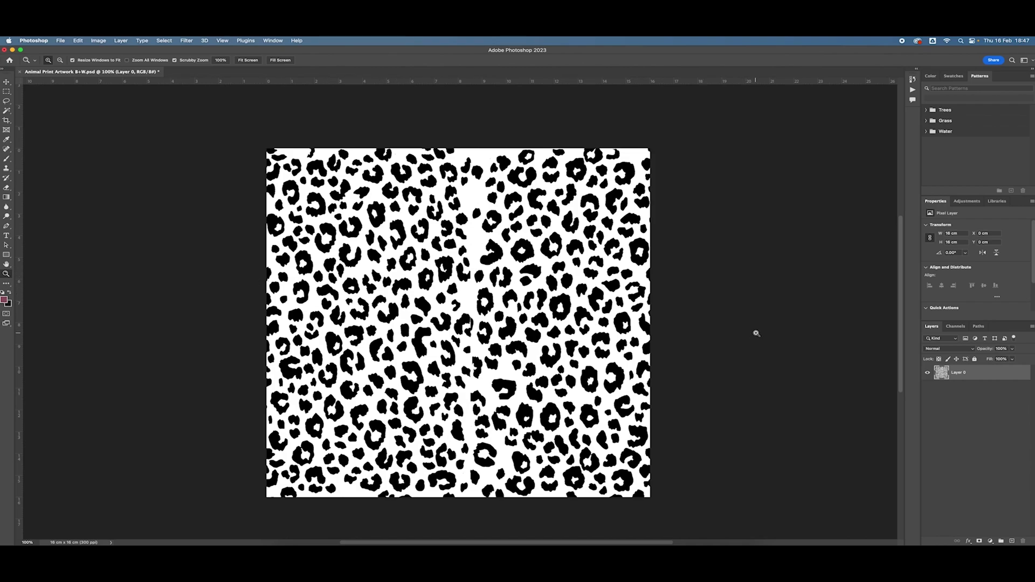
pyautogui.press('w')
pyautogui.click(472, 250)
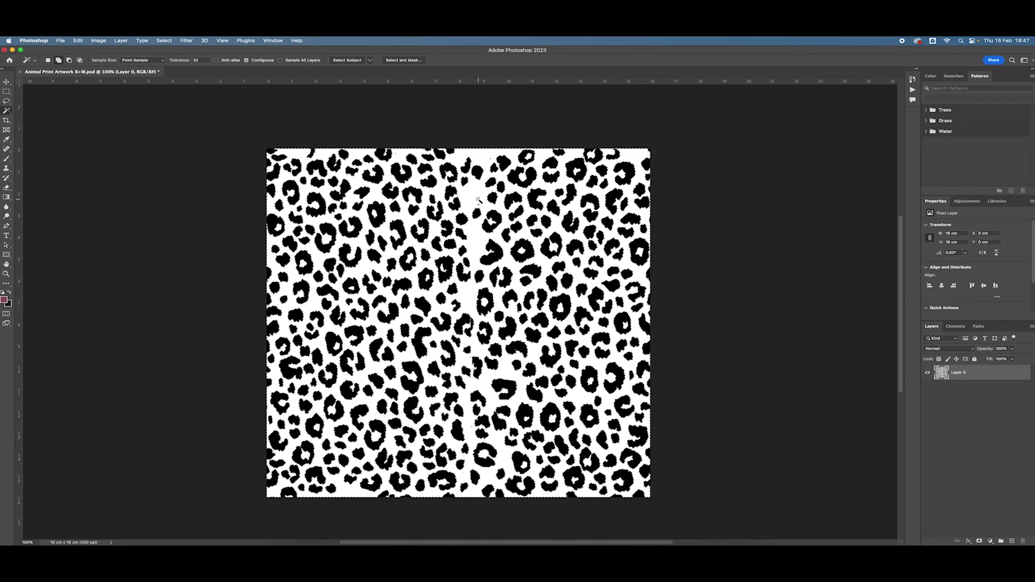
pyautogui.press('Delete')
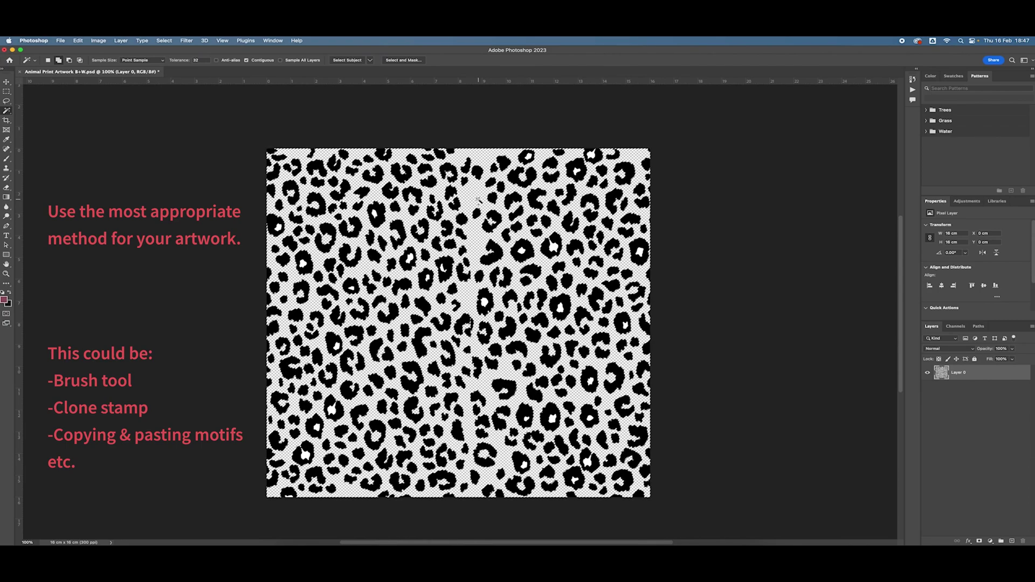
pyautogui.press('super+d')
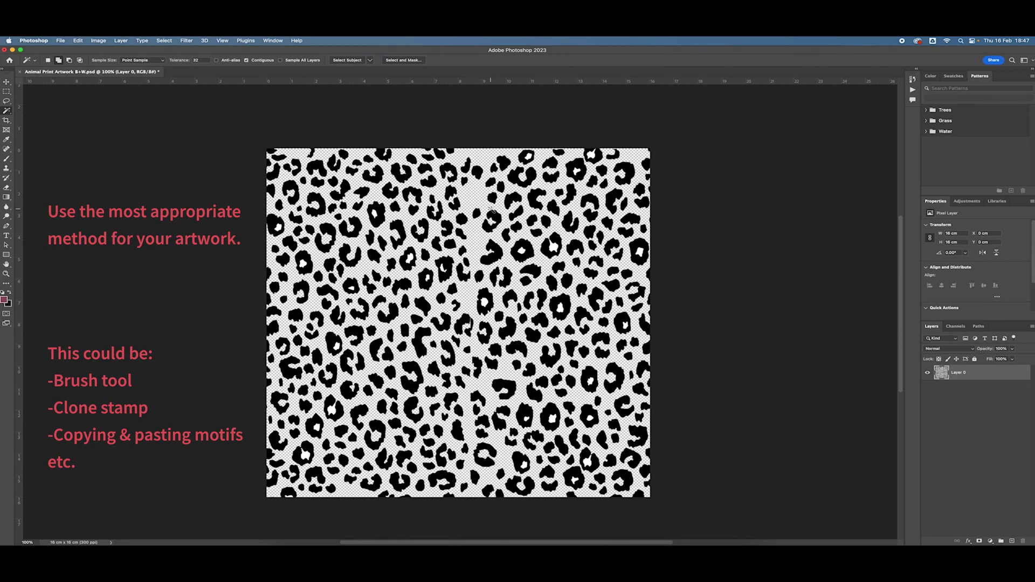
# Move a leopard spot into the centre seam and rotate it about 106°.
pyautogui.click(7, 100)
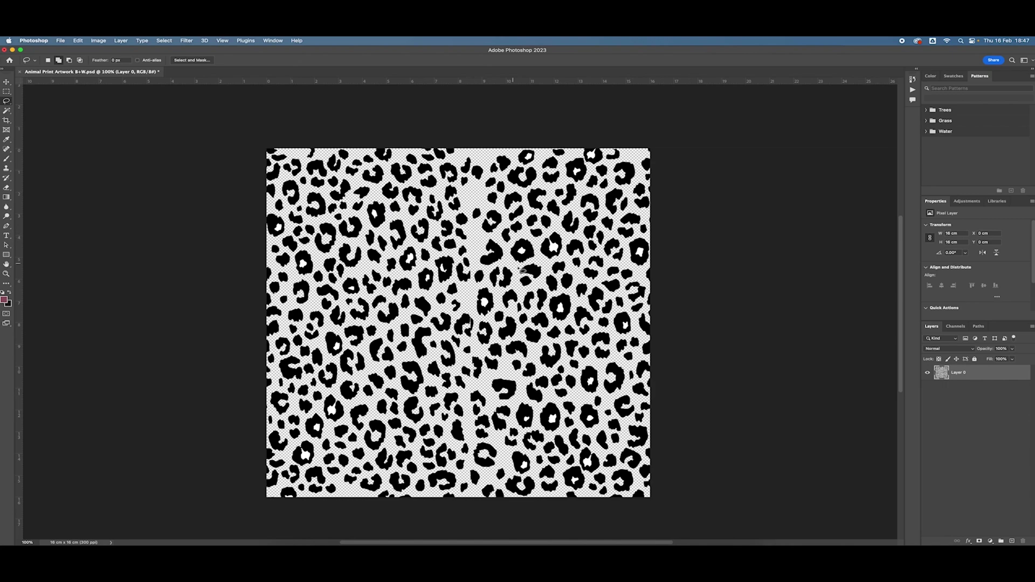
pyautogui.moveTo(542, 263)
pyautogui.mouseDown()
pyautogui.moveTo(511, 285)
pyautogui.moveTo(537, 296)
pyautogui.moveTo(551, 272)
pyautogui.moveTo(543, 263)
pyautogui.mouseUp()
pyautogui.press('v')
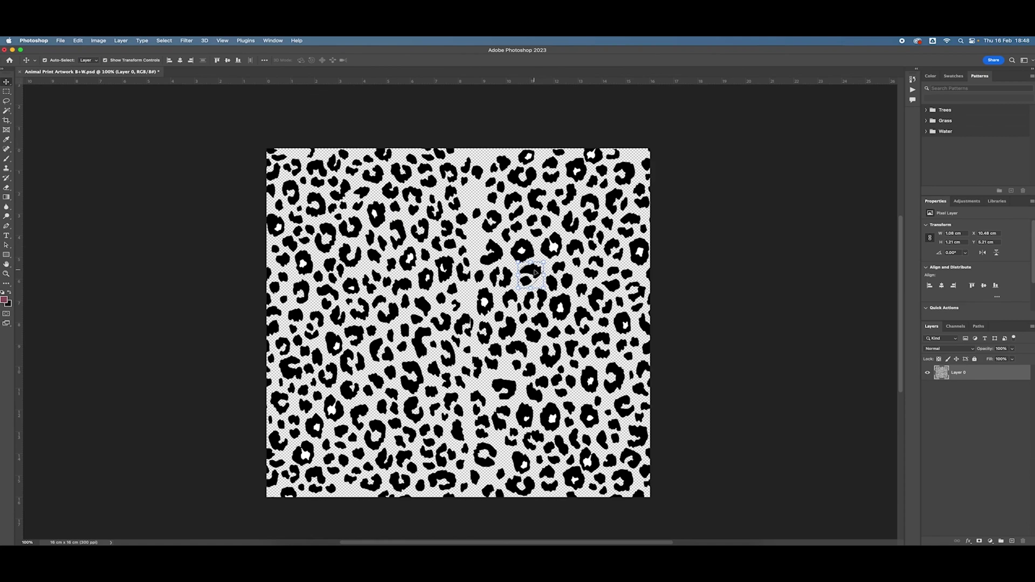
pyautogui.moveTo(534, 272); pyautogui.dragTo(479, 202)
pyautogui.hotkey('ctrl', 't')
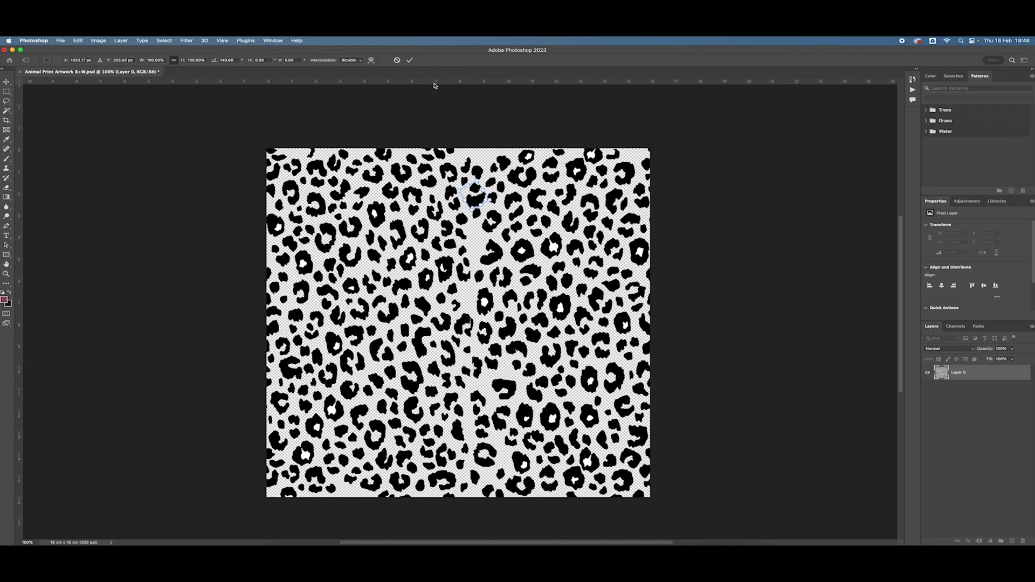
pyautogui.click(410, 60)
pyautogui.press('super+d')
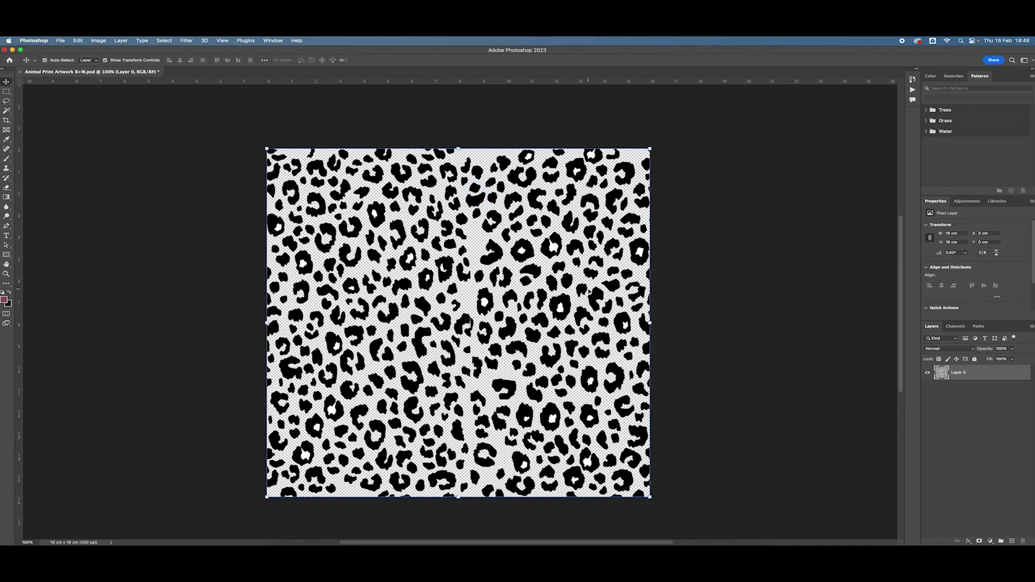
# Move a second leopard spot up into the seam gap.
pyautogui.press('l')
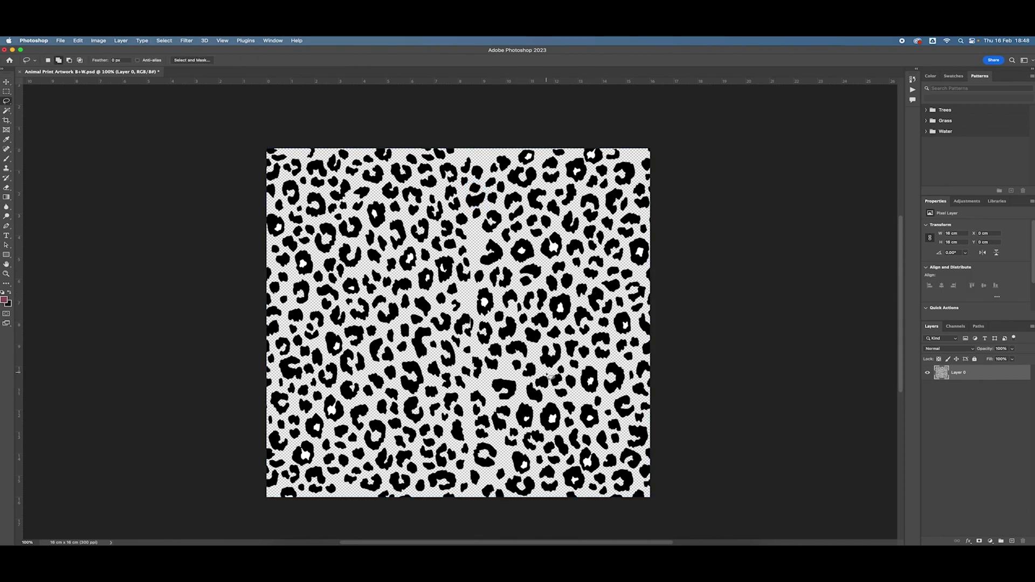
pyautogui.click(535, 377)
pyautogui.moveTo(535, 377)
pyautogui.mouseDown()
pyautogui.moveTo(534, 388)
pyautogui.moveTo(551, 393)
pyautogui.moveTo(556, 382)
pyautogui.moveTo(535, 368)
pyautogui.mouseUp()
pyautogui.press('v')
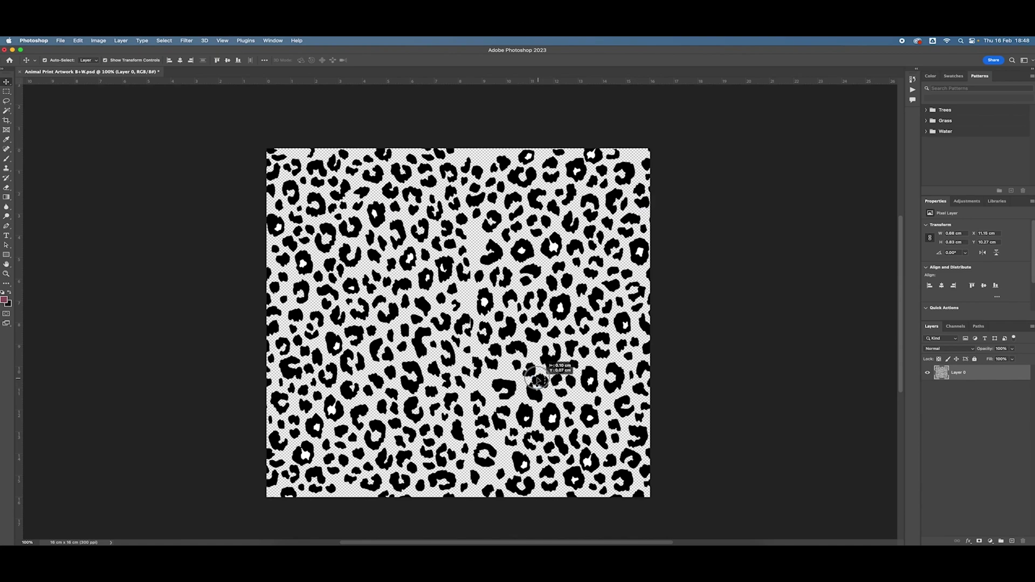
pyautogui.moveTo(538, 380); pyautogui.dragTo(476, 245)
pyautogui.press('super+d')
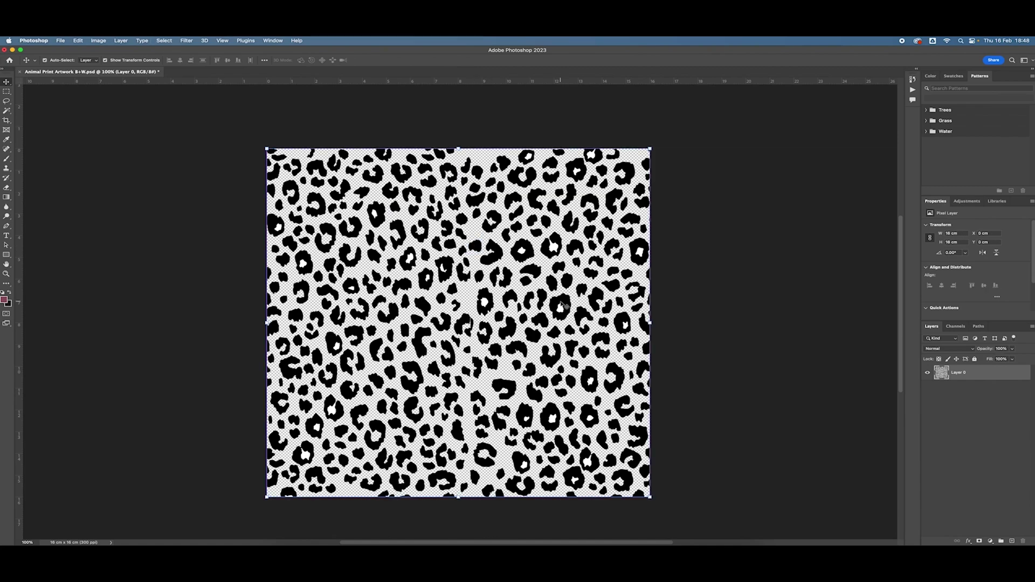
# Erase unwanted spots along the upper and lower parts of the seam.
pyautogui.press('l')
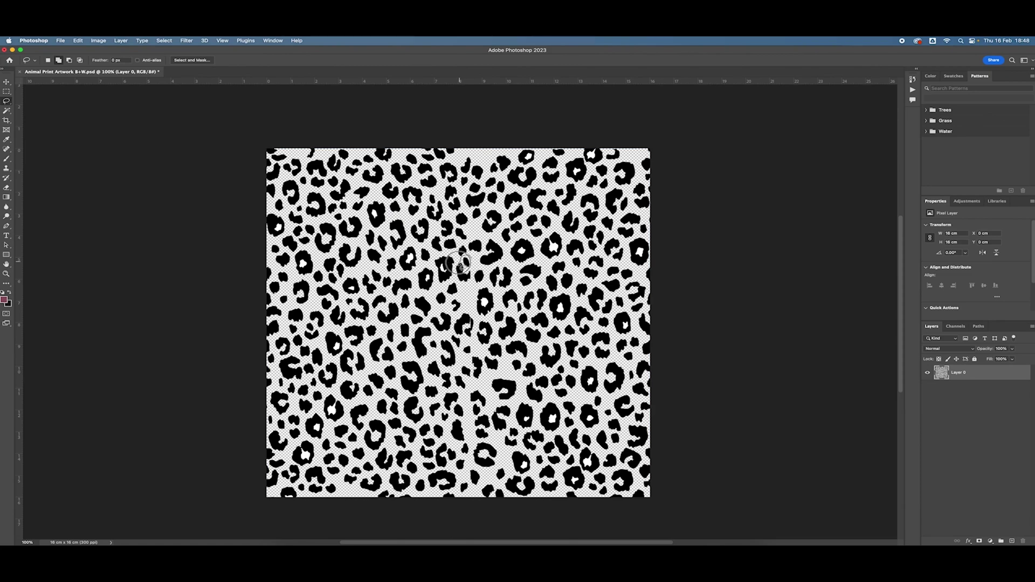
pyautogui.moveTo(458, 282)
pyautogui.mouseDown()
pyautogui.moveTo(477, 278)
pyautogui.moveTo(471, 257)
pyautogui.moveTo(459, 281)
pyautogui.mouseUp()
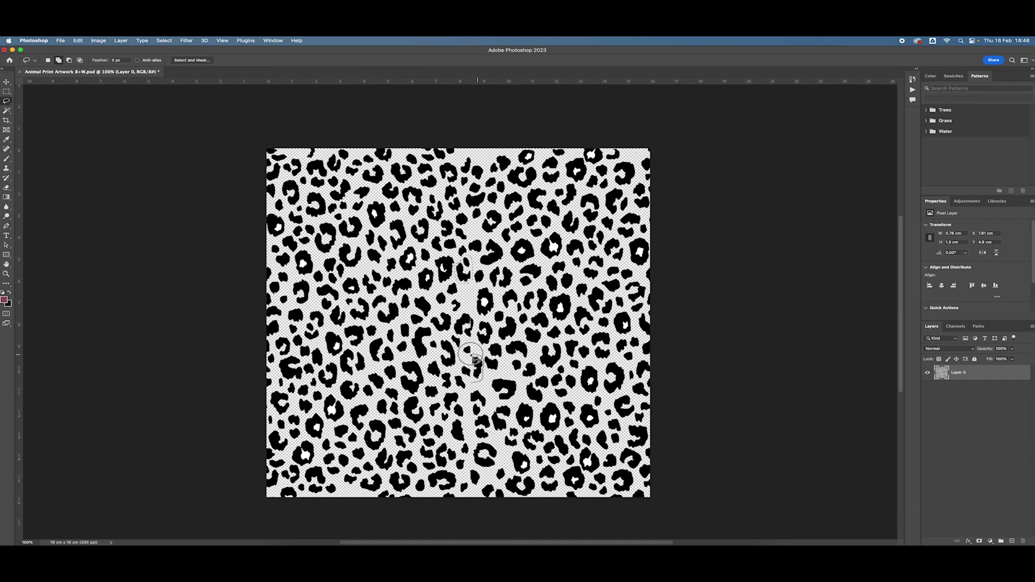
pyautogui.moveTo(465, 367)
pyautogui.mouseDown()
pyautogui.moveTo(456, 378)
pyautogui.moveTo(497, 404)
pyautogui.mouseUp()
pyautogui.press('Delete')
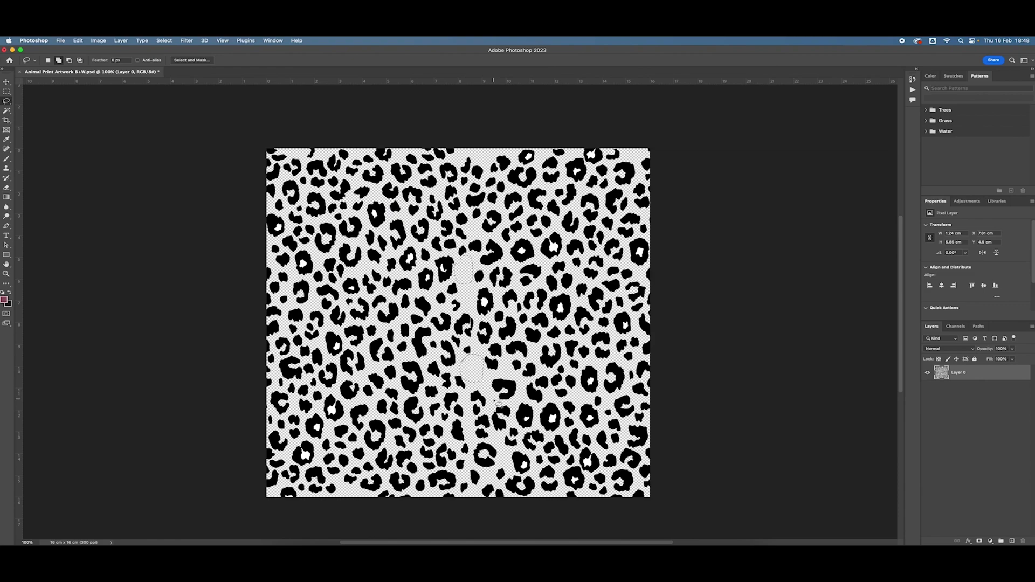
pyautogui.press('super+d')
pyautogui.moveTo(465, 339); pyautogui.dragTo(477, 322)
pyautogui.press('Delete')
pyautogui.press('super+d')
# Shift two more spots left and down into the seam gap.
pyautogui.press('v')
pyautogui.moveTo(607, 315)
pyautogui.mouseDown()
pyautogui.moveTo(516, 300)
pyautogui.moveTo(464, 323)
pyautogui.mouseUp()
pyautogui.moveTo(487, 216); pyautogui.dragTo(479, 371)
pyautogui.press('super+d')
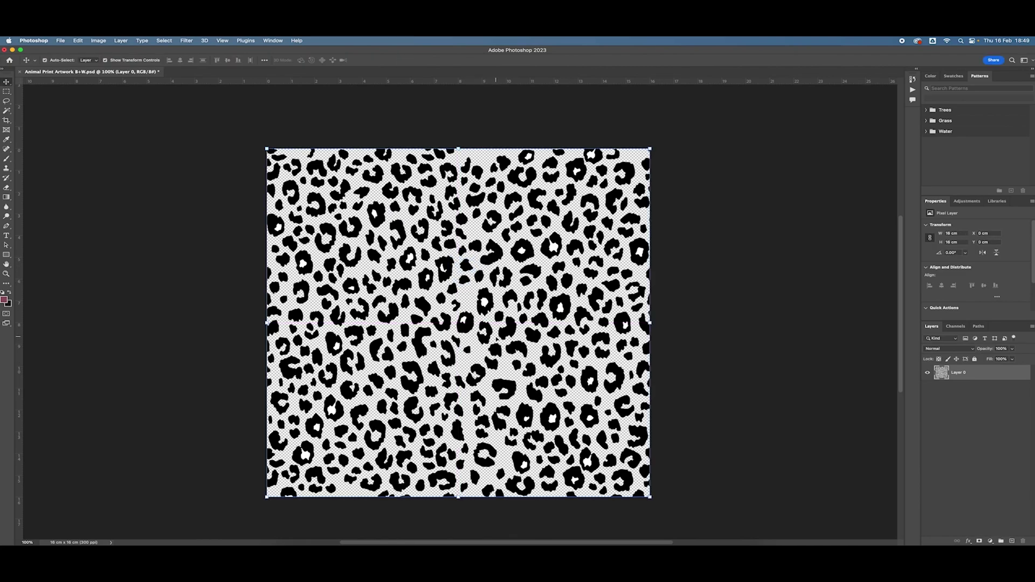
# Reposition a spot near the lower seam and outline another seam spot.
pyautogui.press('l')
pyautogui.moveTo(457, 420)
pyautogui.mouseDown()
pyautogui.moveTo(463, 442)
pyautogui.moveTo(597, 463)
pyautogui.moveTo(458, 431)
pyautogui.mouseUp()
pyautogui.press('v')
pyautogui.press('super+d')
pyautogui.press('l')
pyautogui.moveTo(458, 378); pyautogui.dragTo(465, 385)
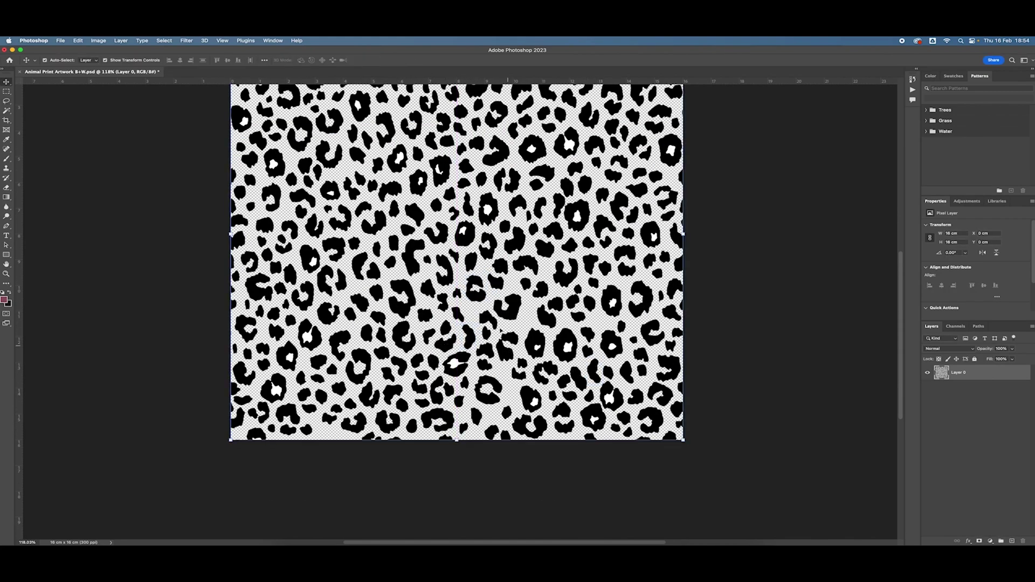
# Try repositioning the selected spot, then undo that move.
pyautogui.press('b')
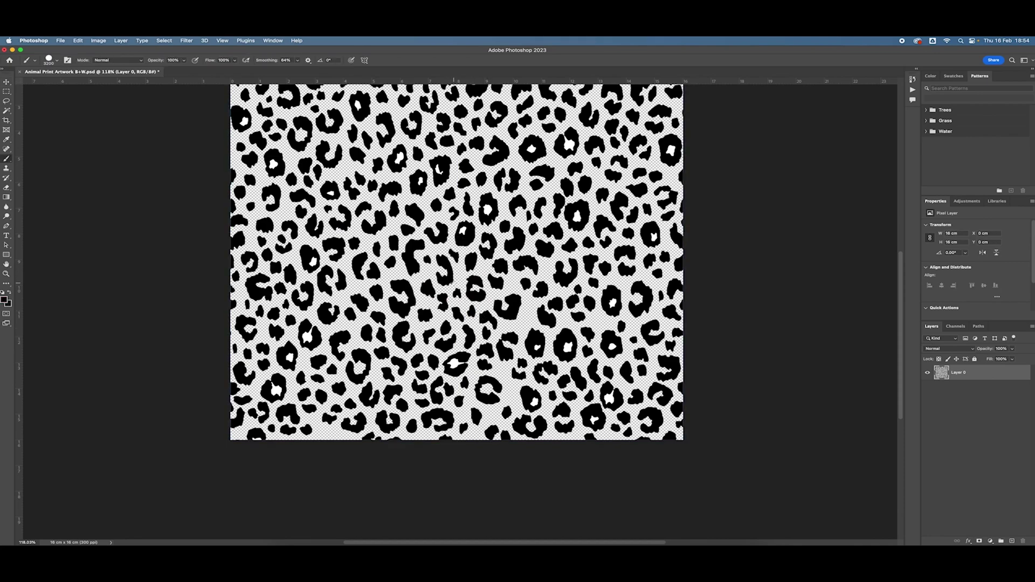
pyautogui.press('l')
pyautogui.scroll(-3, 487, 345)
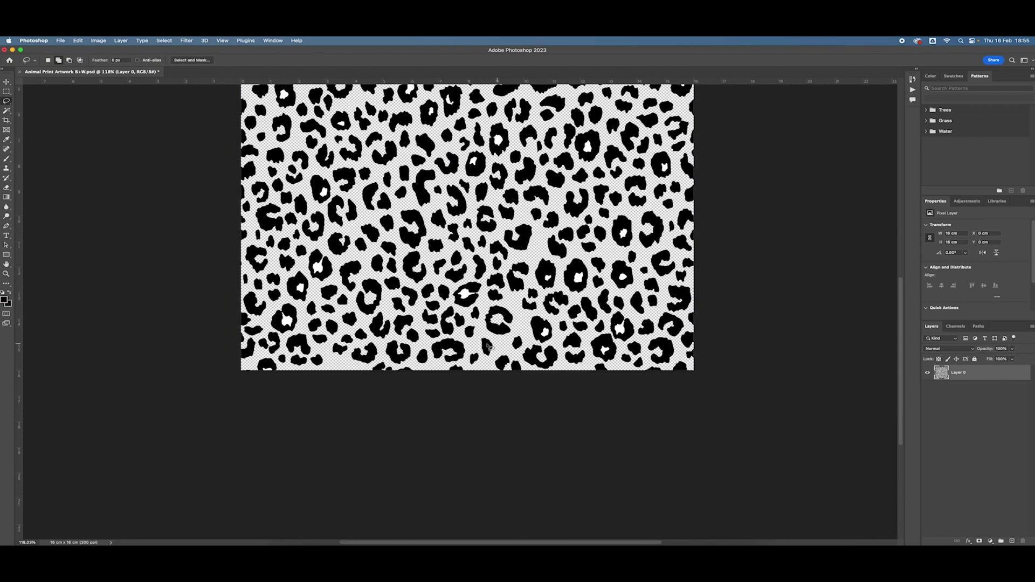
pyautogui.press('v')
pyautogui.moveTo(477, 315)
pyautogui.mouseDown()
pyautogui.moveTo(512, 303)
pyautogui.moveTo(512, 259)
pyautogui.mouseUp()
pyautogui.press('l')
pyautogui.hotkey('ctrl', 'z')
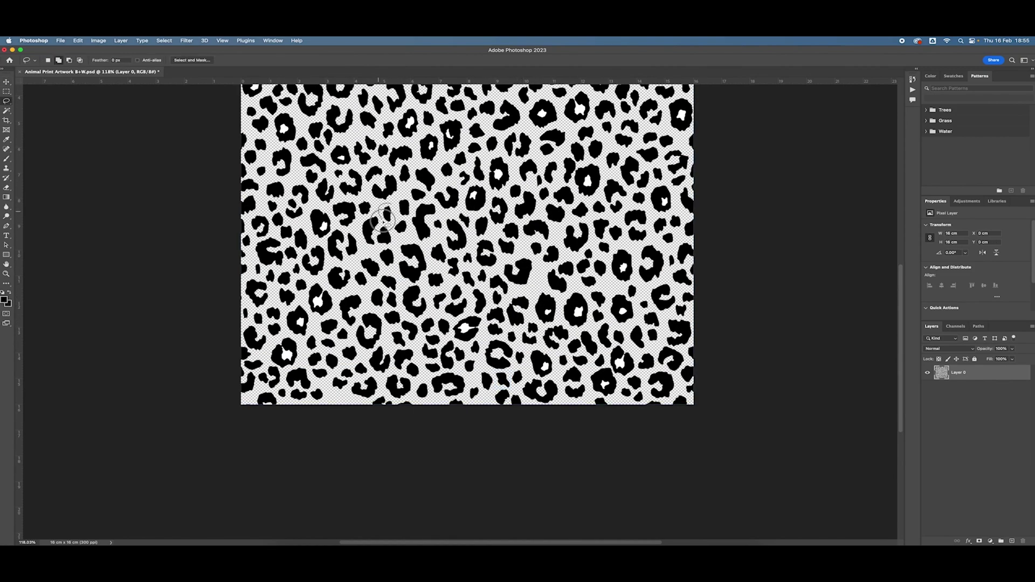
# Zoom out until the whole 16 cm leopard tile is visible.
pyautogui.press('z')
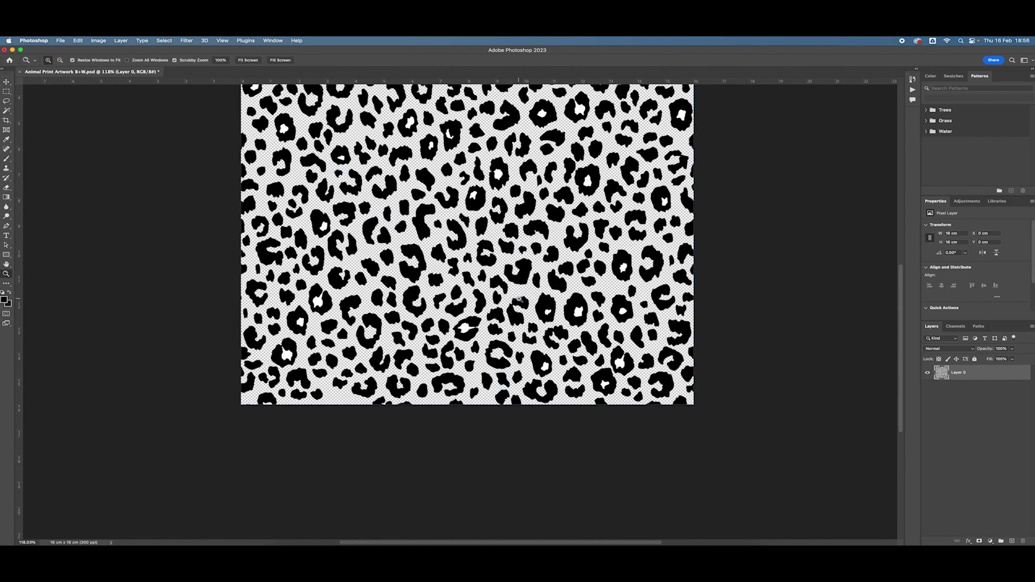
pyautogui.press('l')
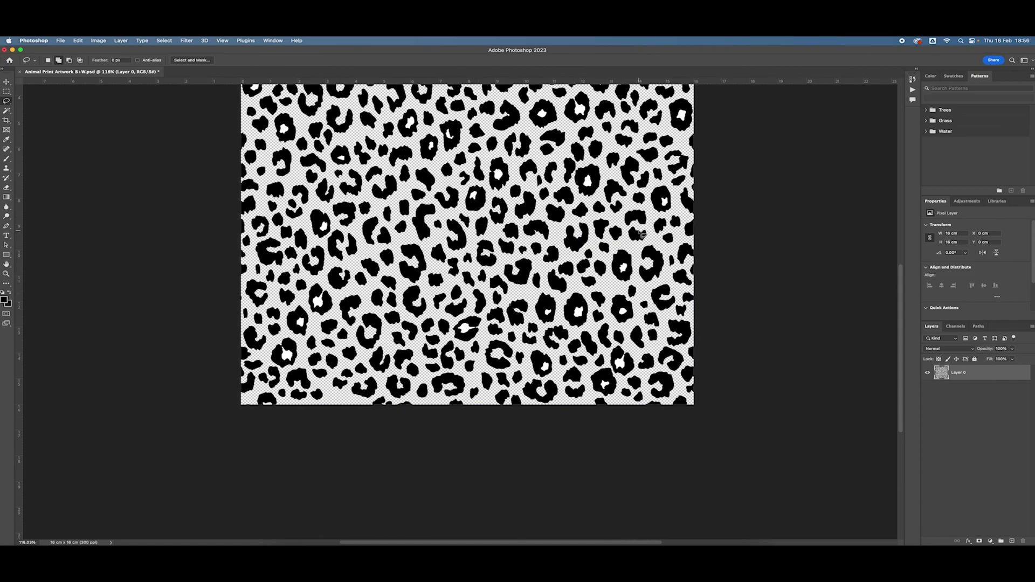
pyautogui.press('z')
pyautogui.moveTo(550, 275); pyautogui.dragTo(520, 262)
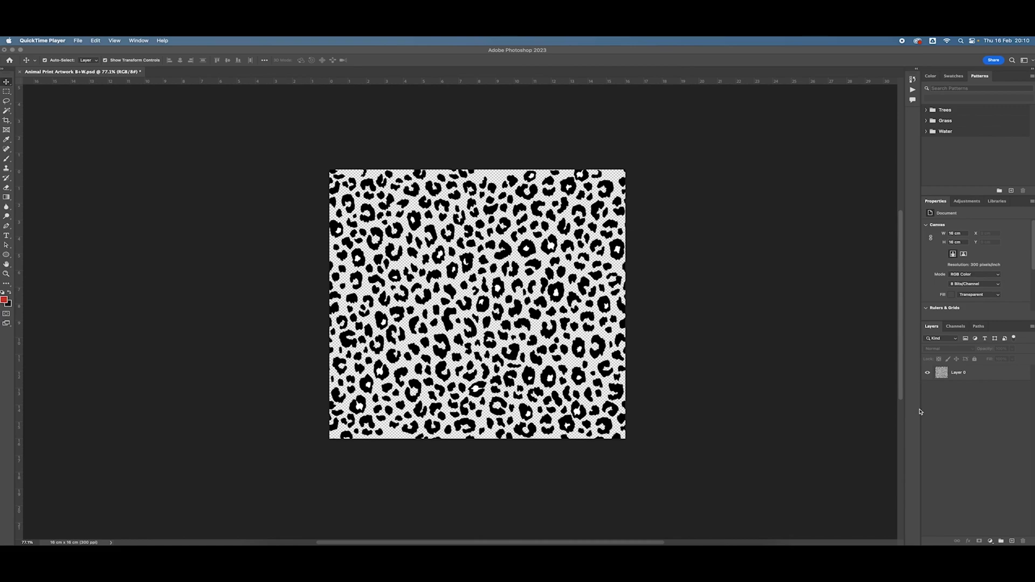
# On Layer 0, apply Offset with Horizontal 0 and a vertical wrap-around shift.
pyautogui.click(969, 376)
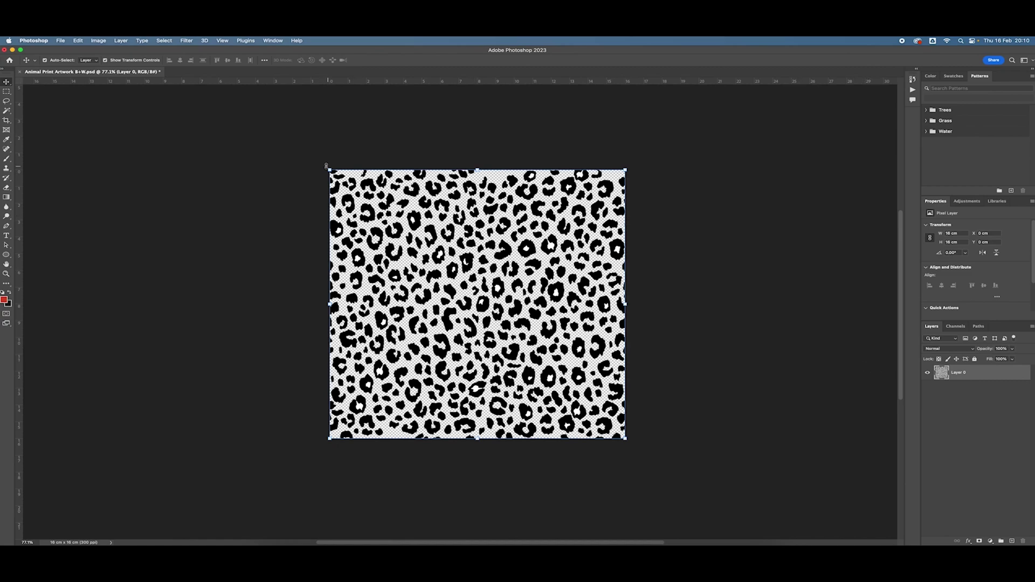
pyautogui.click(187, 41)
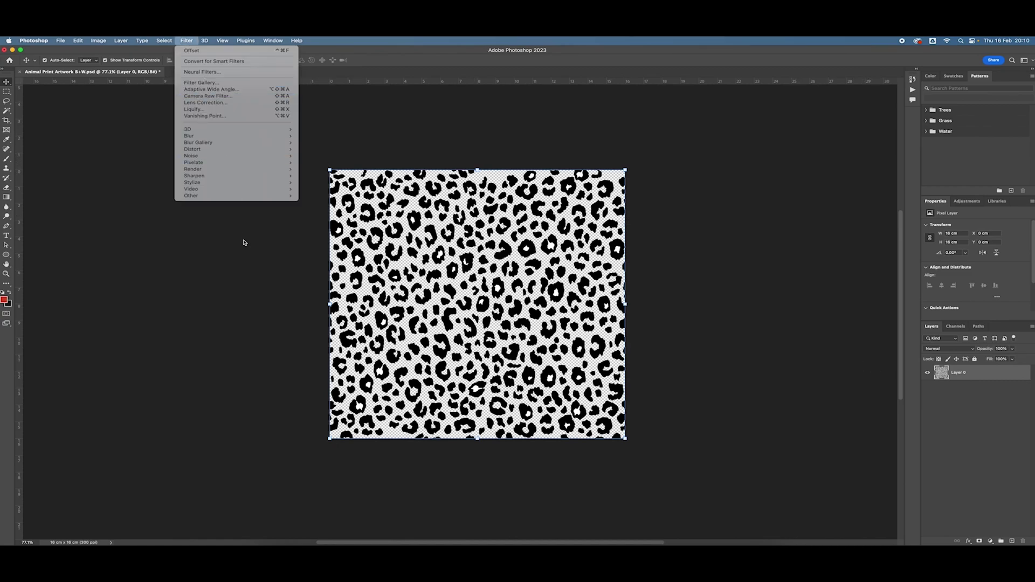
pyautogui.moveTo(269, 195)
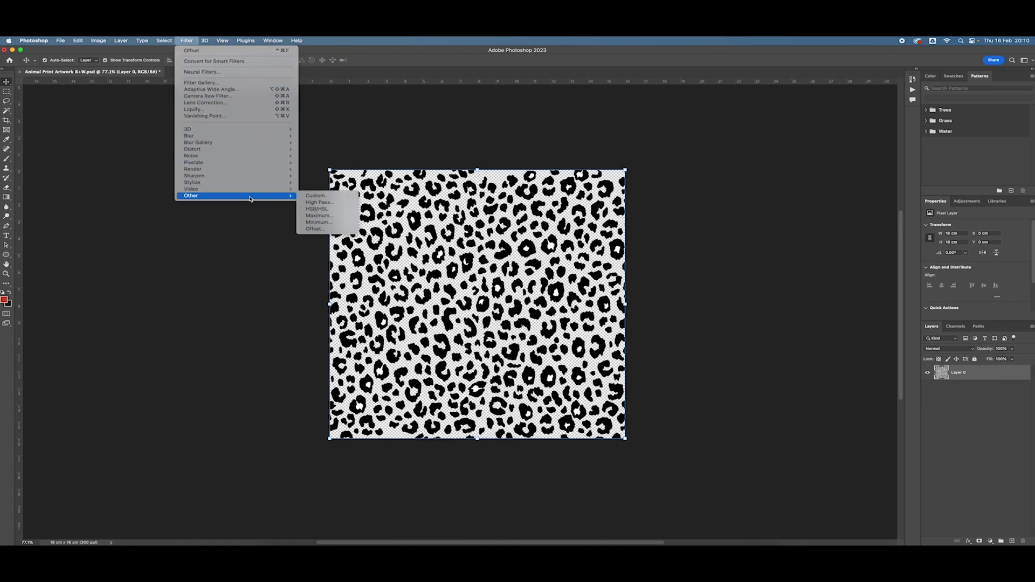
pyautogui.click(328, 230)
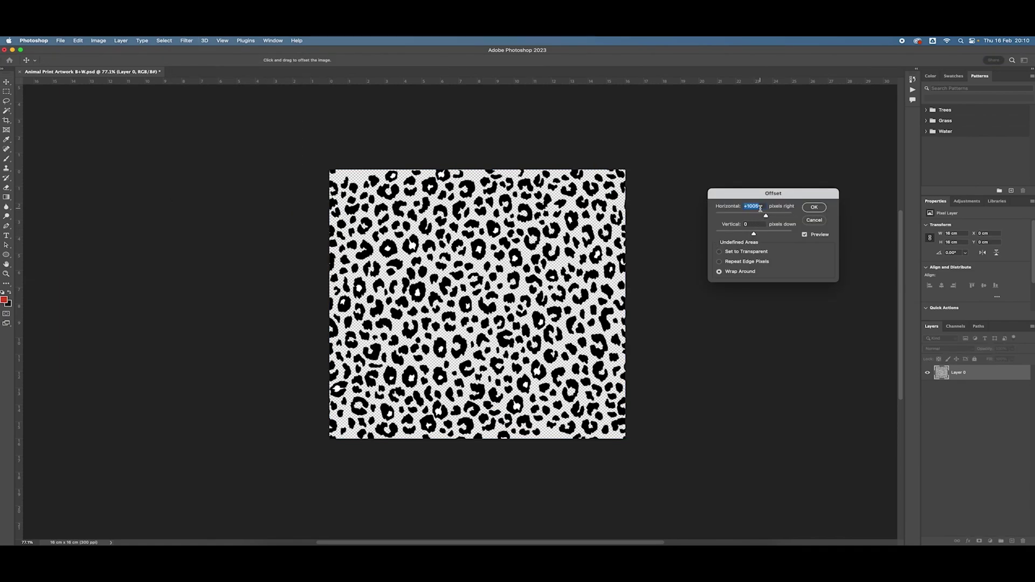
pyautogui.write('0')
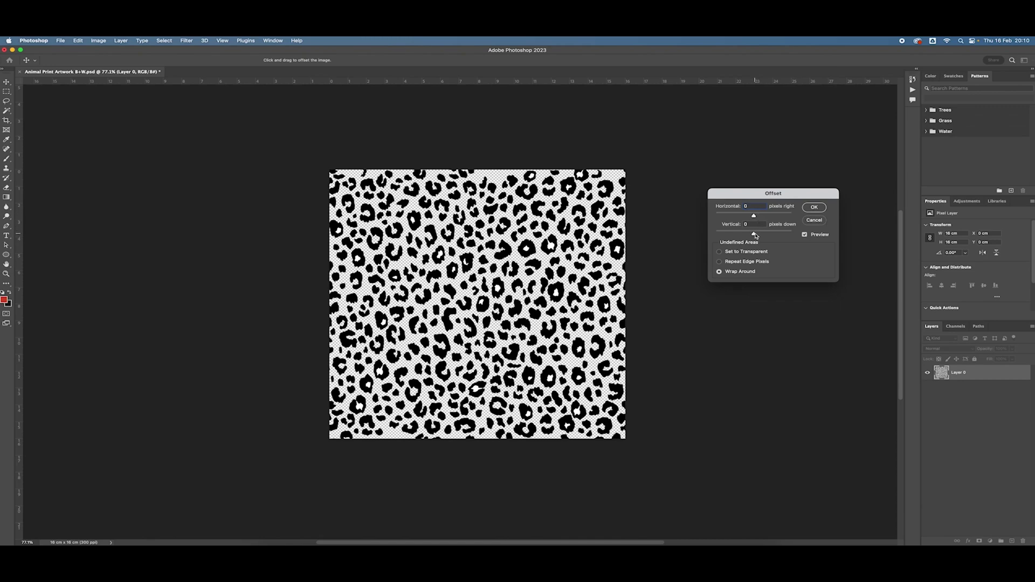
pyautogui.moveTo(755, 235); pyautogui.dragTo(765, 234)
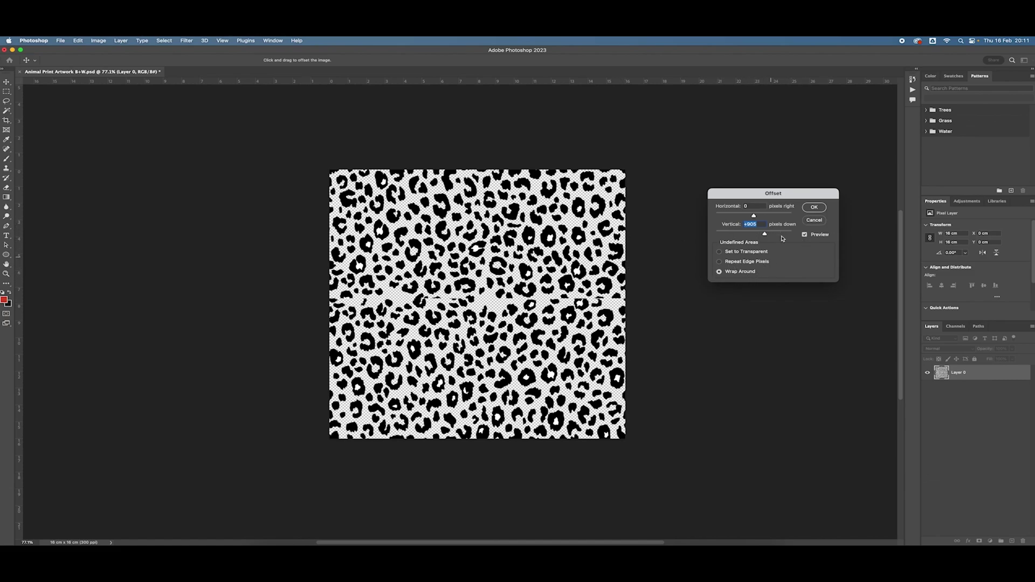
pyautogui.click(814, 208)
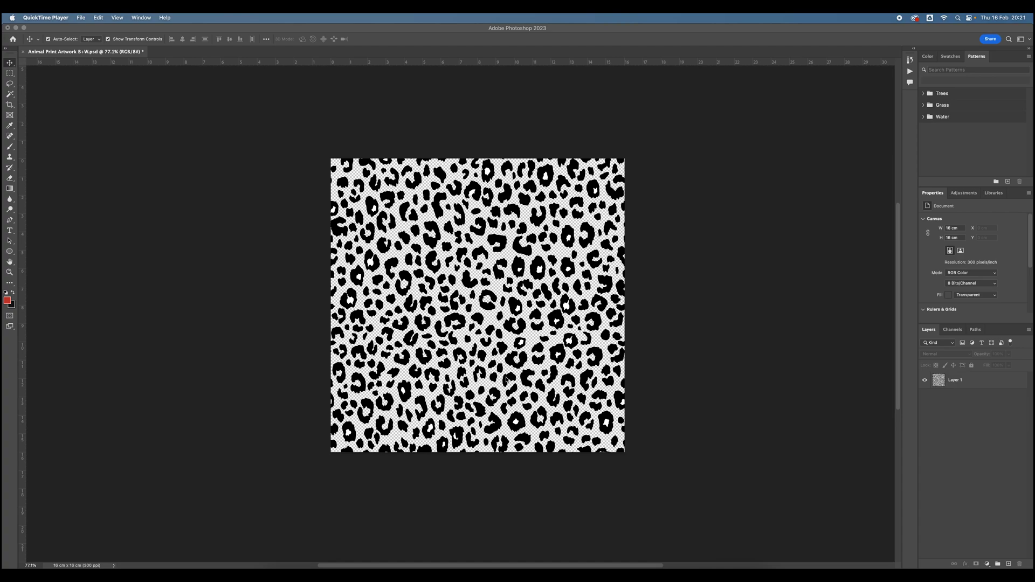
# Add a new layer beneath the leopard layer and fill it with White.
pyautogui.click(1011, 566)
pyautogui.moveTo(971, 395); pyautogui.dragTo(970, 407)
pyautogui.press('super+a')
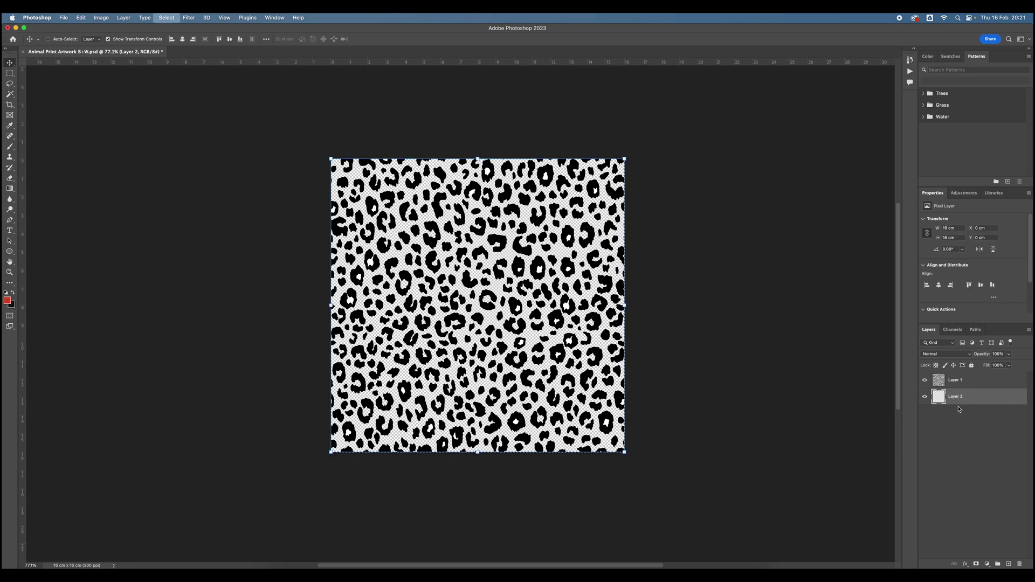
pyautogui.press('m')
pyautogui.rightClick(536, 350)
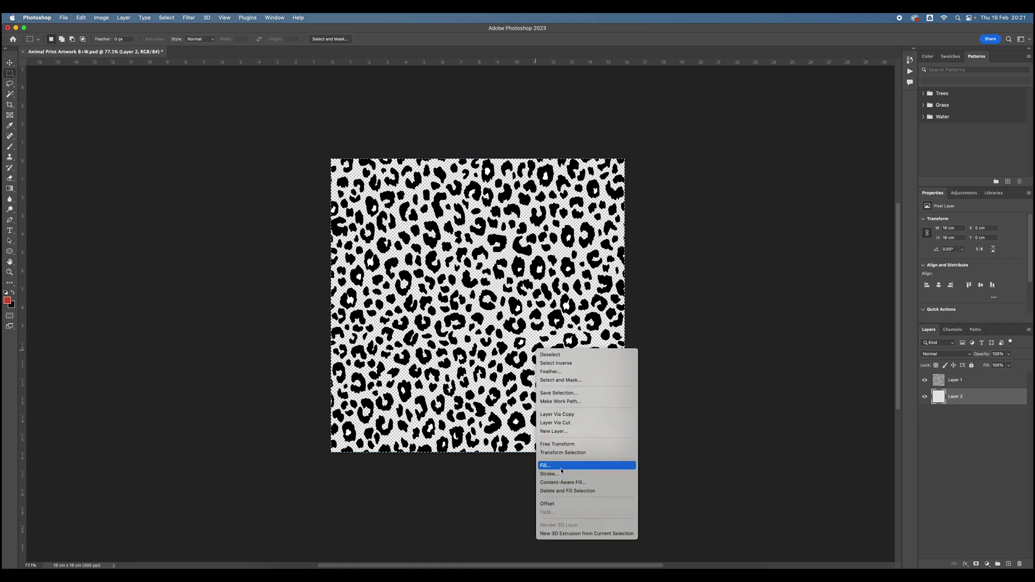
pyautogui.click(563, 465)
pyautogui.click(527, 253)
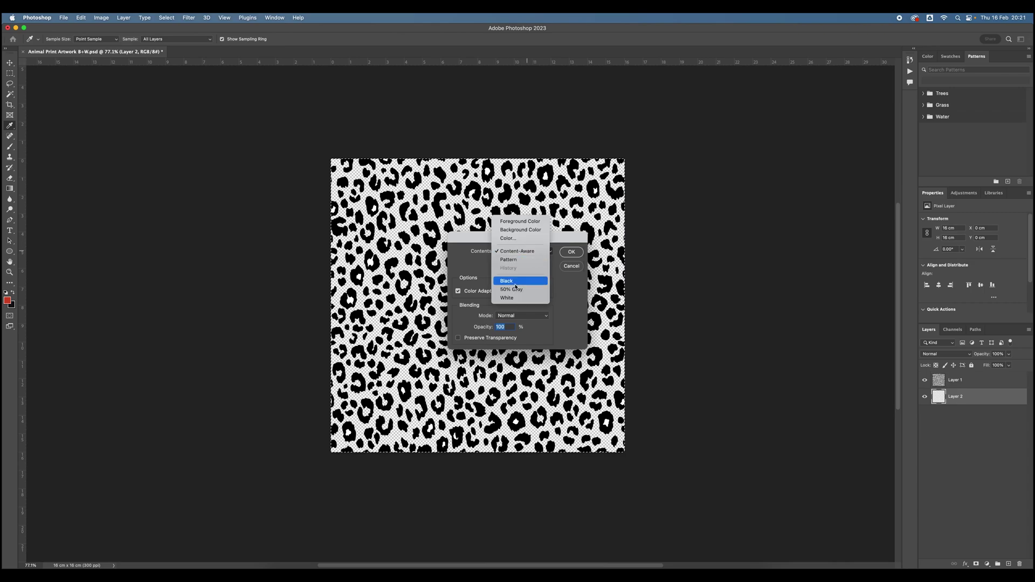
pyautogui.click(514, 298)
pyautogui.press('Return')
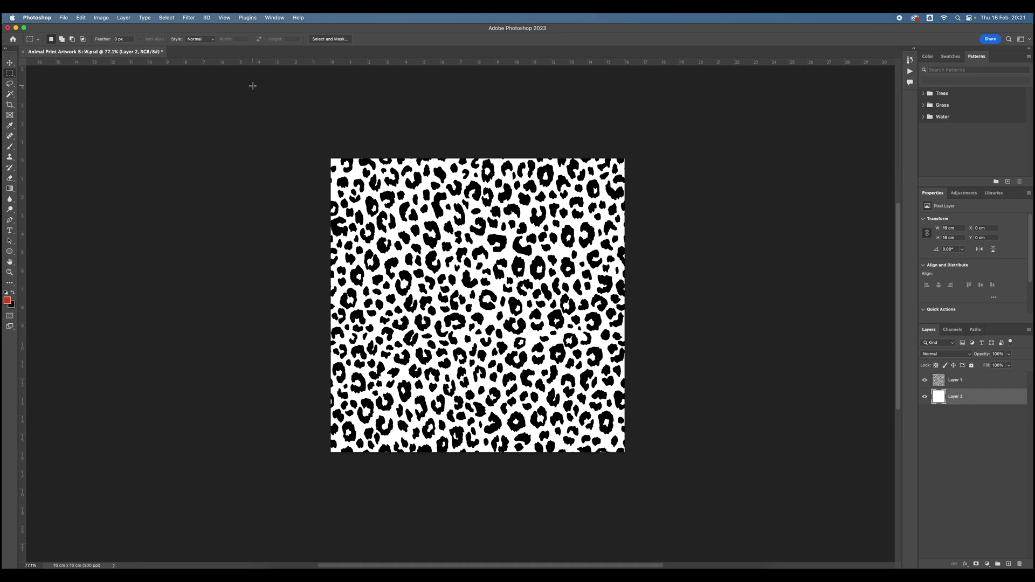
# Define the tile as a pattern named 'Animal Print Artwork B+W.psd'.
pyautogui.click(82, 18)
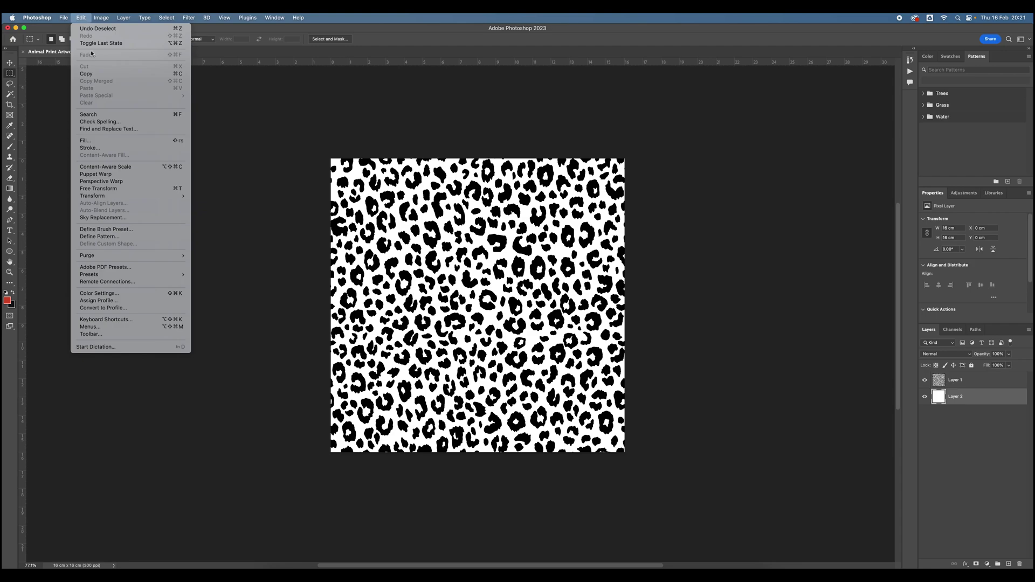
pyautogui.click(135, 236)
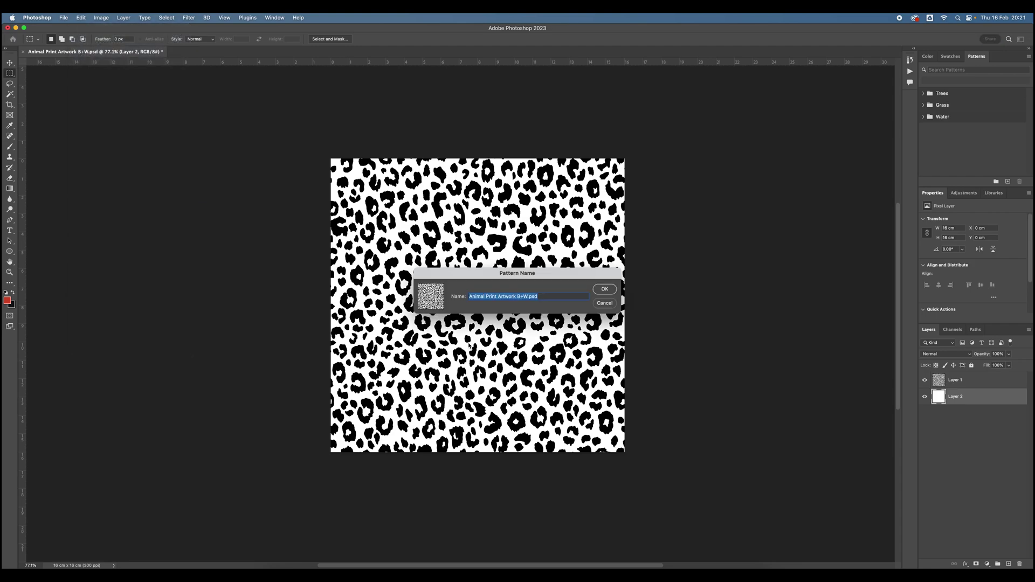
pyautogui.moveTo(520, 277); pyautogui.dragTo(750, 286)
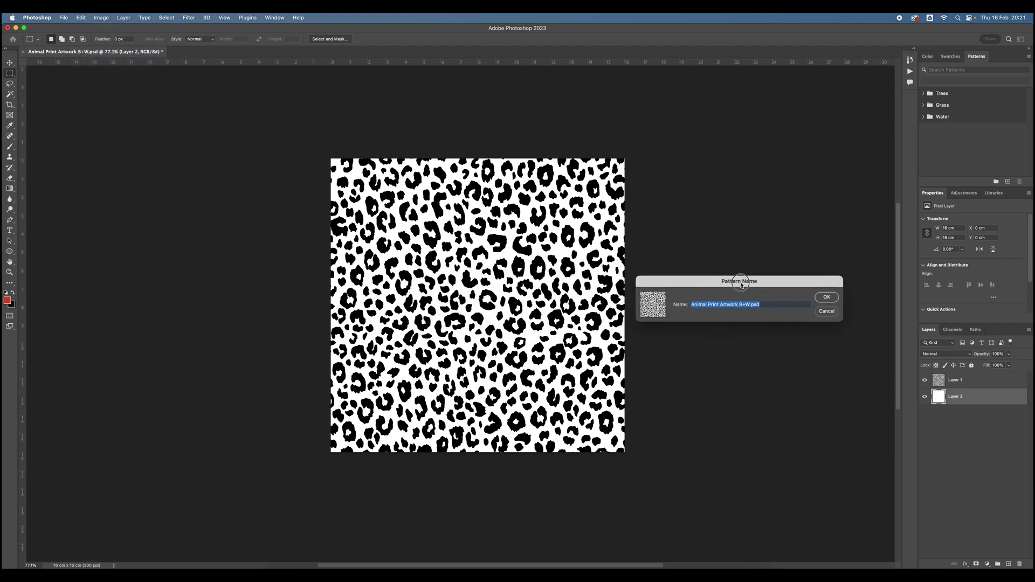
pyautogui.click(834, 299)
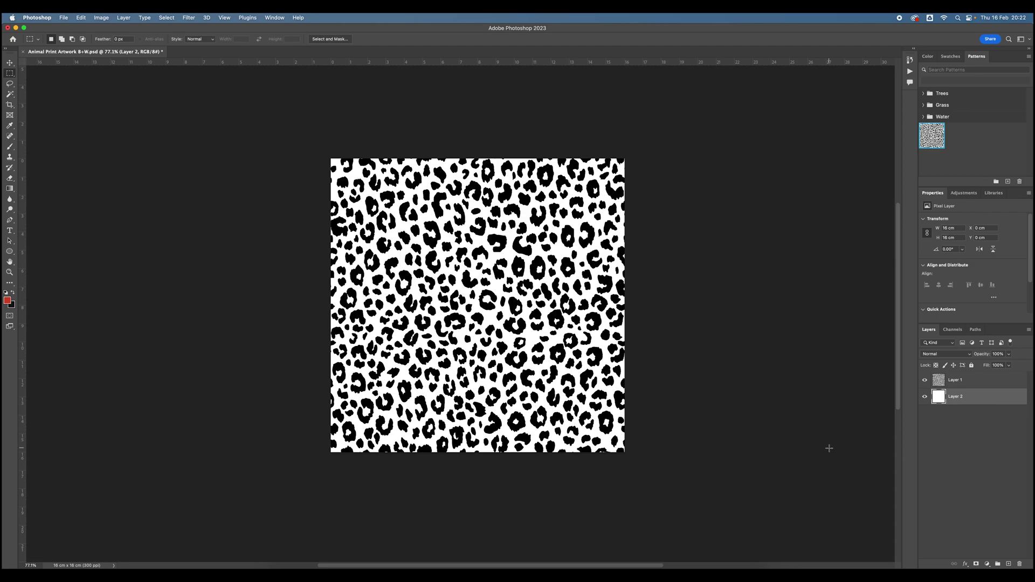
# Above Layer 1, add a Pattern fill using the saved leopard pattern at reduced scale.
pyautogui.click(967, 383)
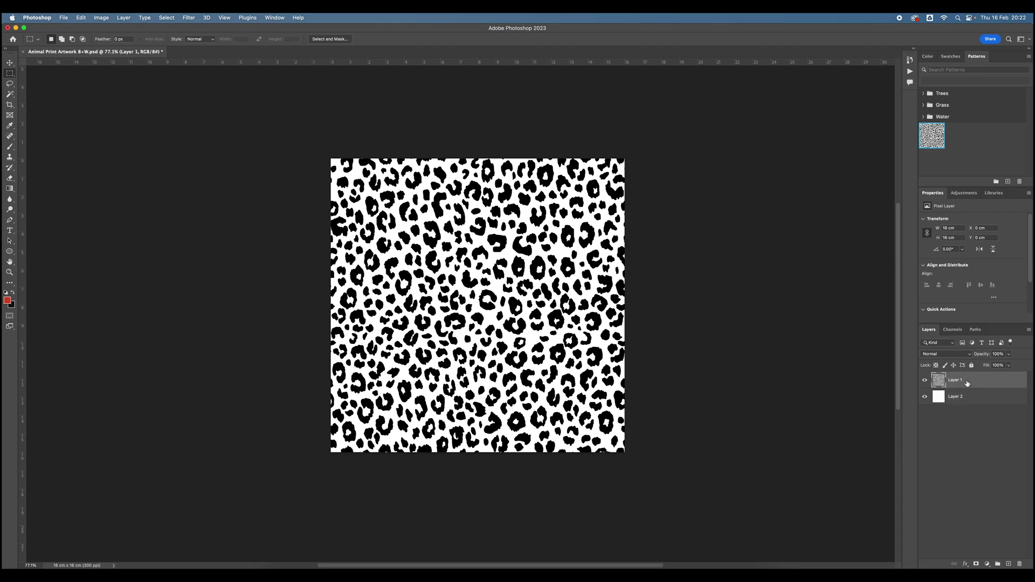
pyautogui.click(987, 564)
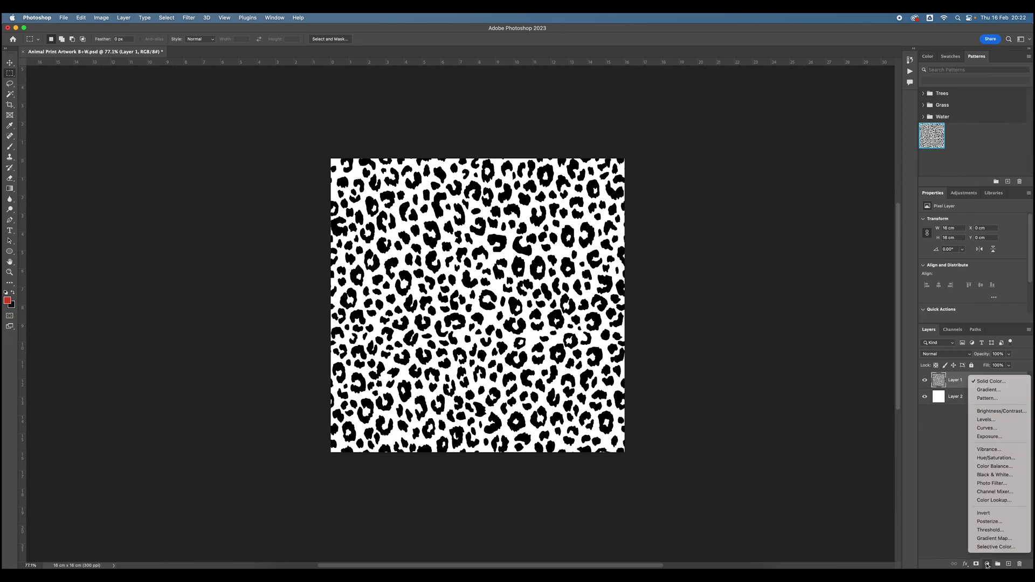
pyautogui.click(993, 399)
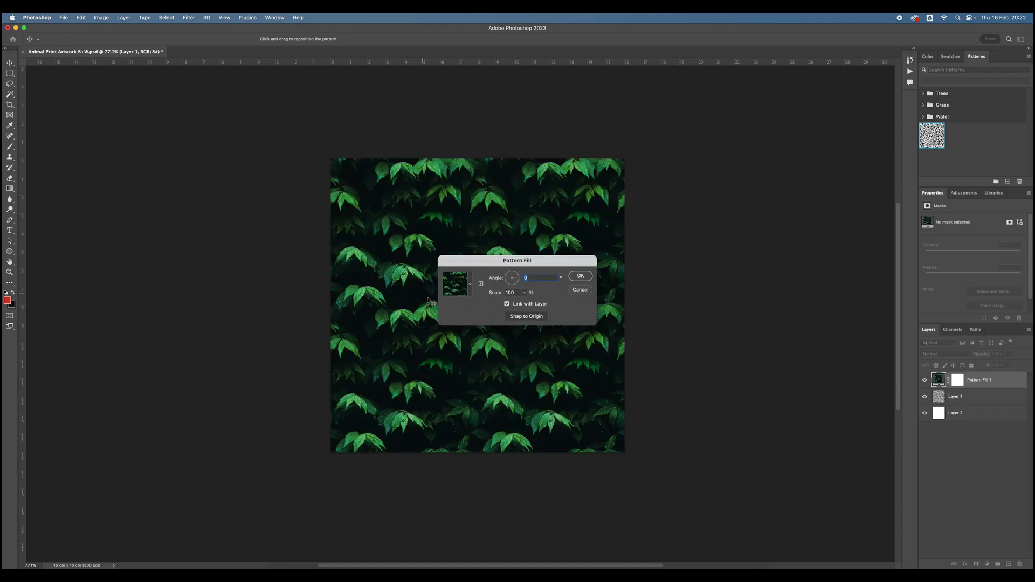
pyautogui.click(470, 286)
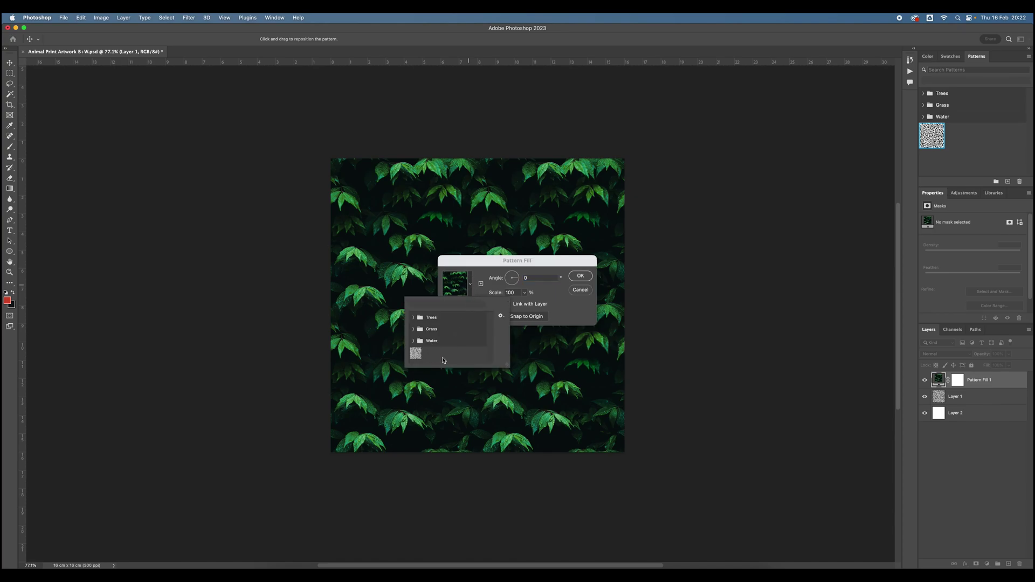
pyautogui.click(418, 356)
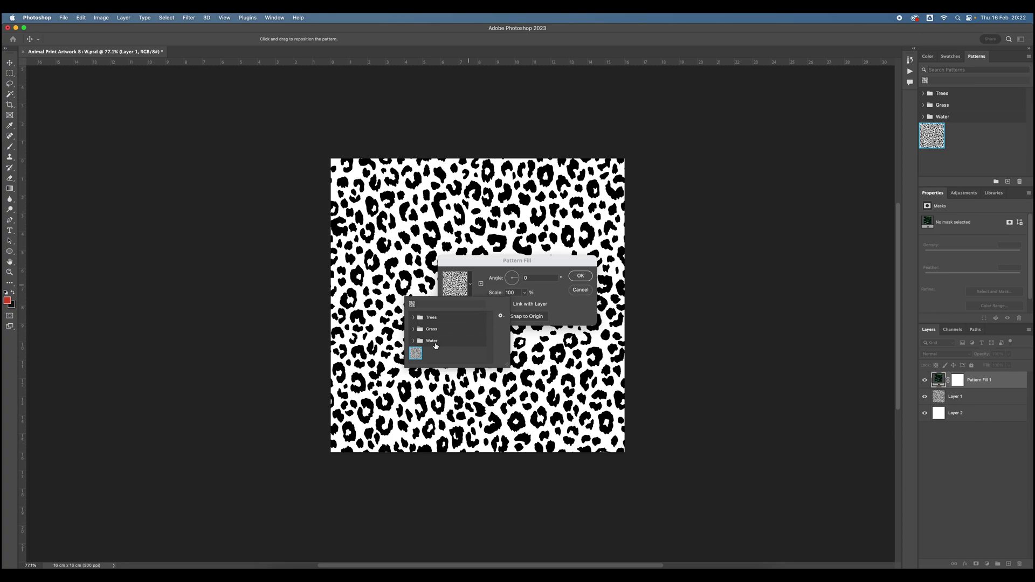
pyautogui.click(553, 302)
pyautogui.moveTo(542, 263); pyautogui.dragTo(753, 266)
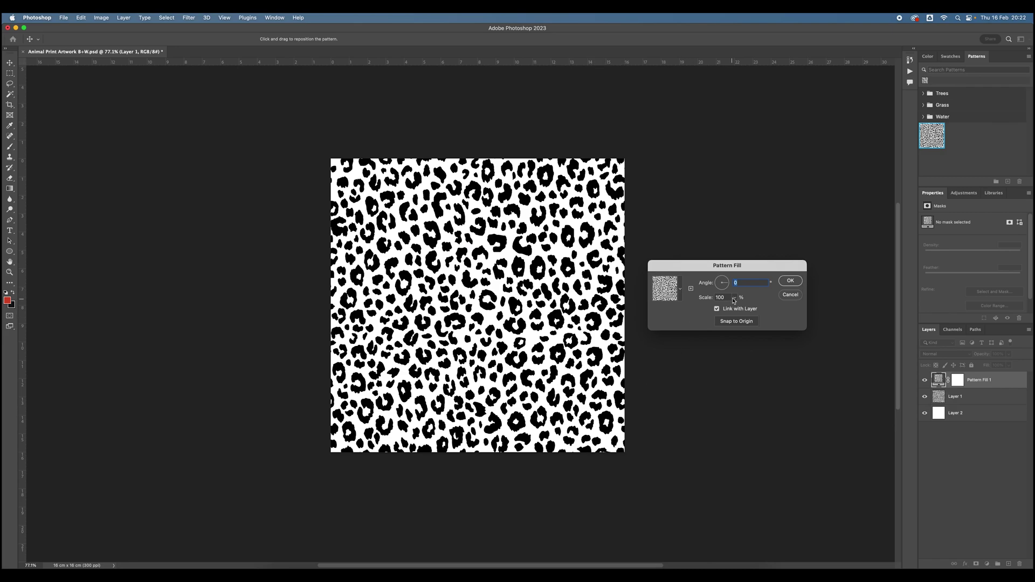
pyautogui.moveTo(735, 298); pyautogui.dragTo(733, 309)
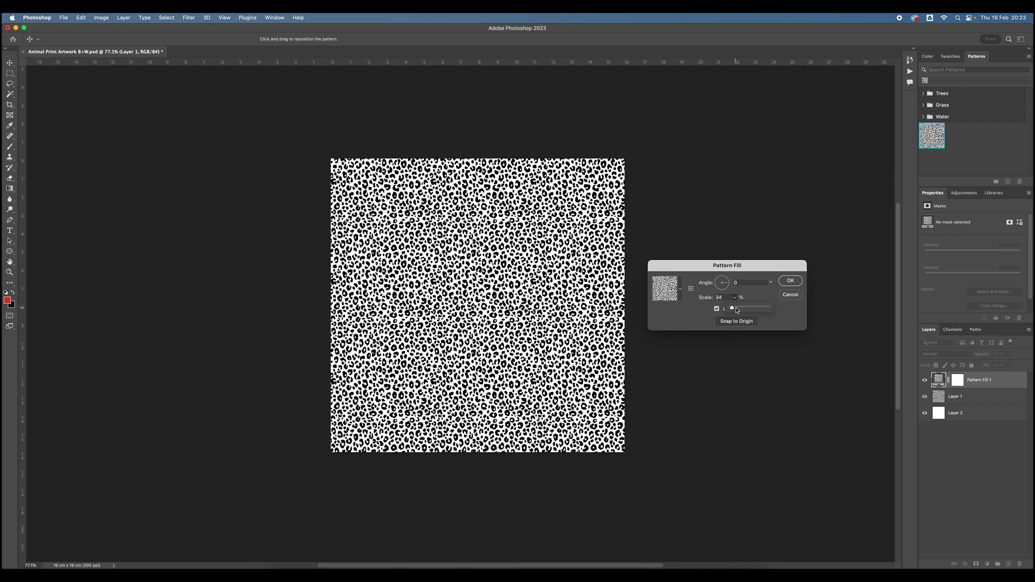
pyautogui.click(790, 281)
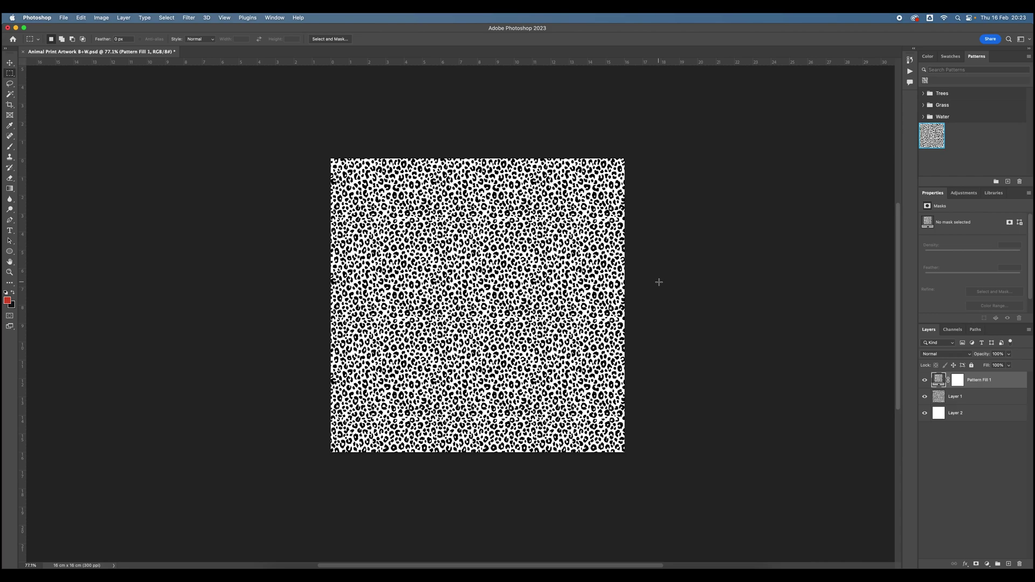
# Hide the Pattern Fill 1 layer to show the single leopard tile again.
pyautogui.click(926, 382)
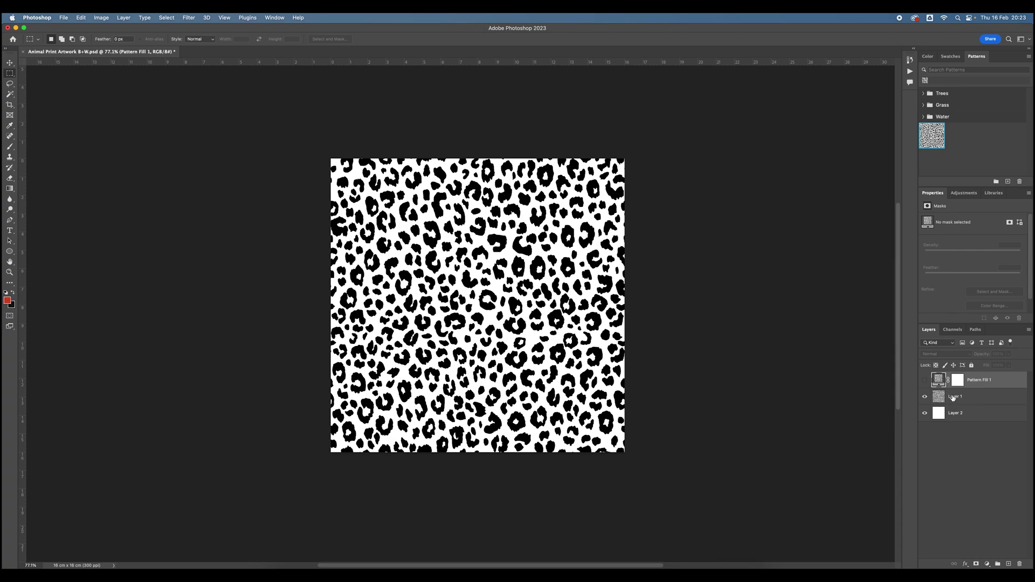
# Set up a new document in centimetres, 50 wide by 40 high.
pyautogui.click(63, 18)
pyautogui.click(64, 29)
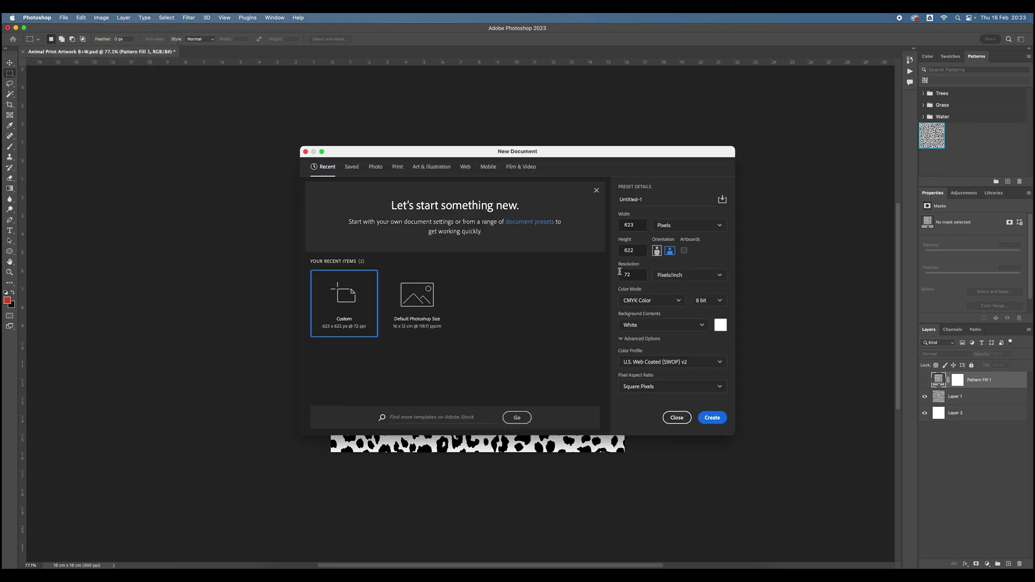
pyautogui.click(664, 225)
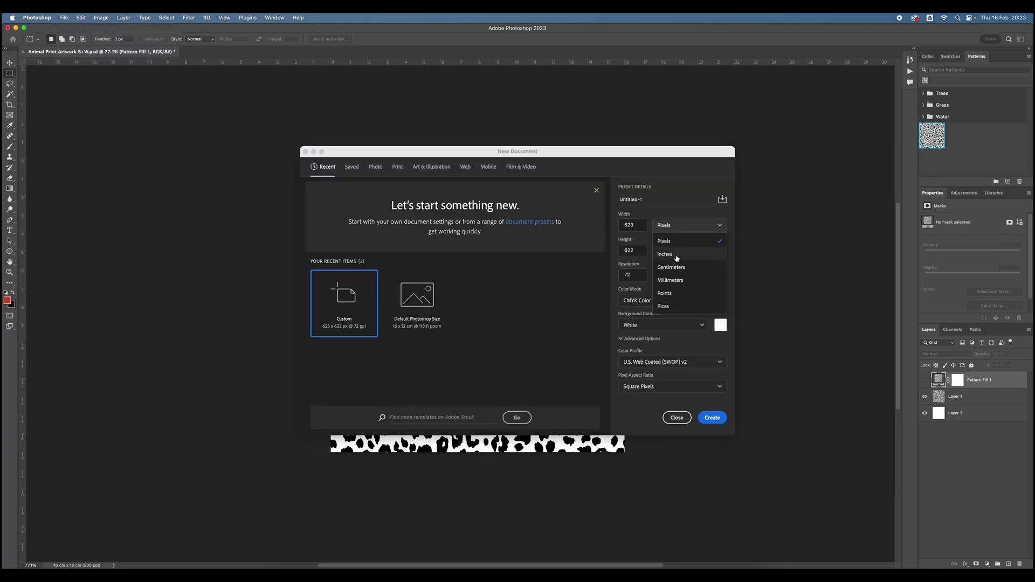
pyautogui.click(676, 267)
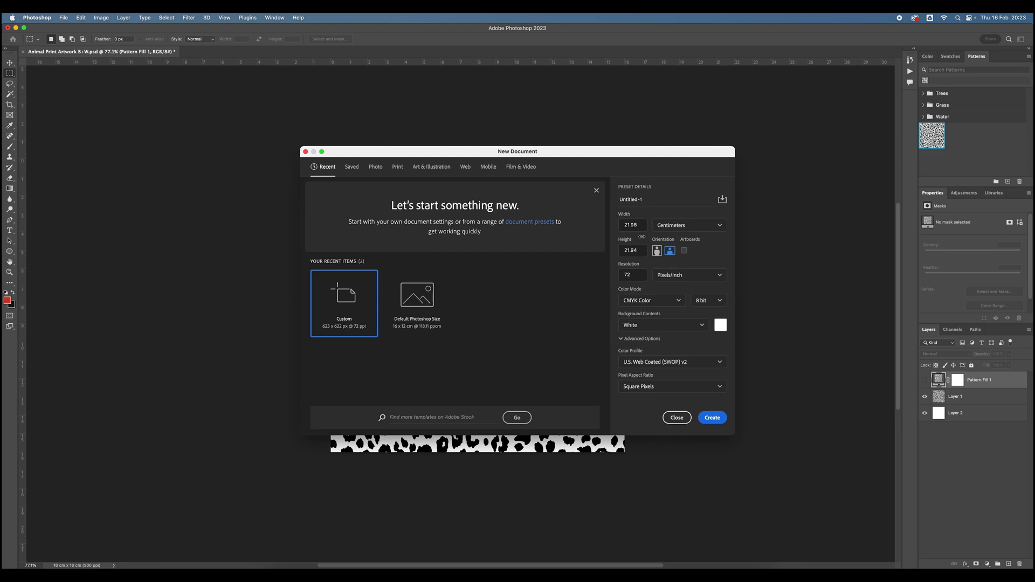
pyautogui.click(632, 225)
pyautogui.write('50')
pyautogui.press('Tab')
pyautogui.write('40')
pyautogui.press('Tab')
# Create the 50 × 40 cm document at 300 resolution and zoom out to the whole canvas.
pyautogui.write('300')
pyautogui.click(711, 418)
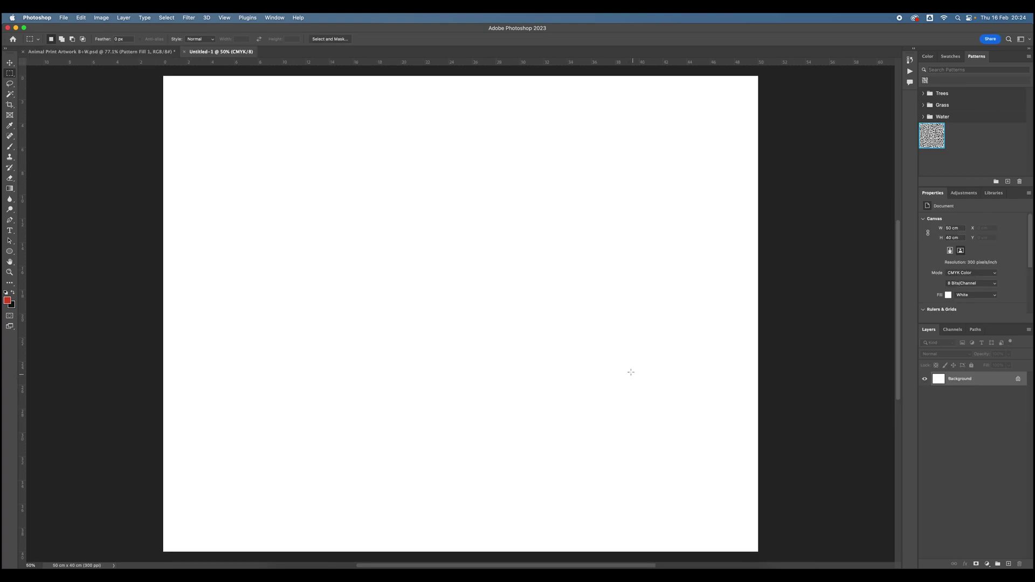
pyautogui.press('z')
pyautogui.keyDown('alt'); pyautogui.click(542, 360); pyautogui.keyUp('alt')
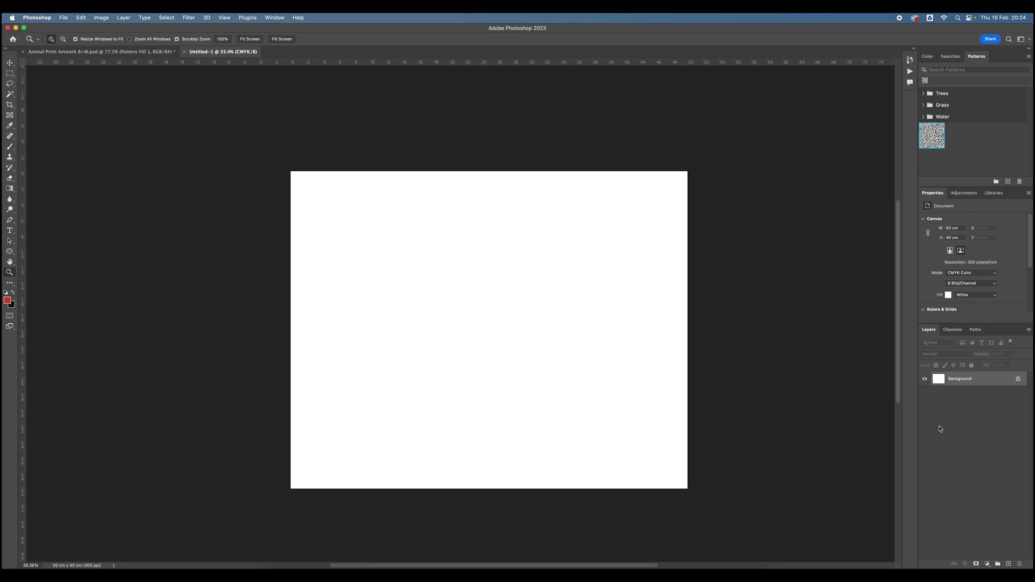
# Select the entire canvas and fill it with the saved leopard pattern.
pyautogui.press('super+a')
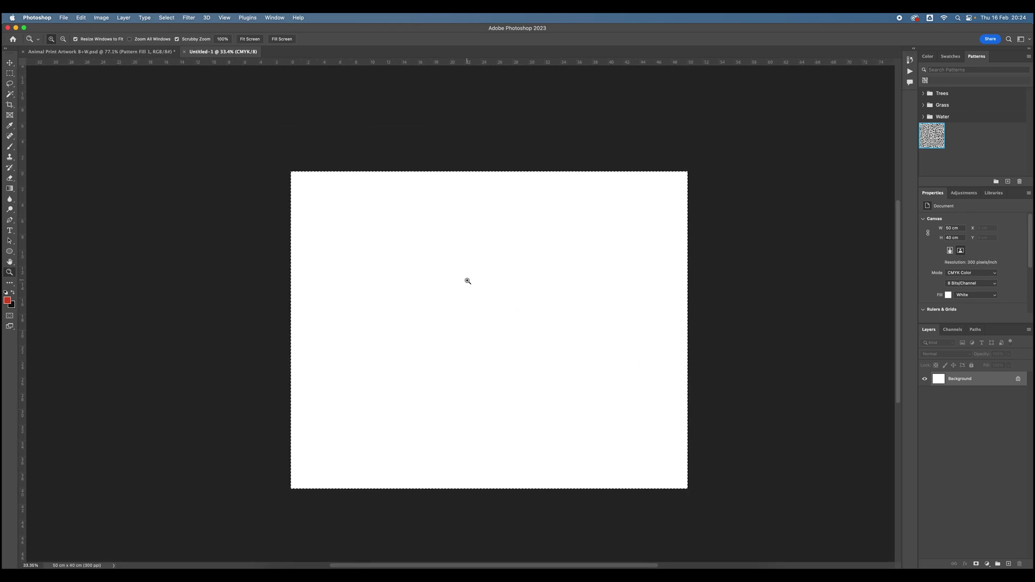
pyautogui.press('m')
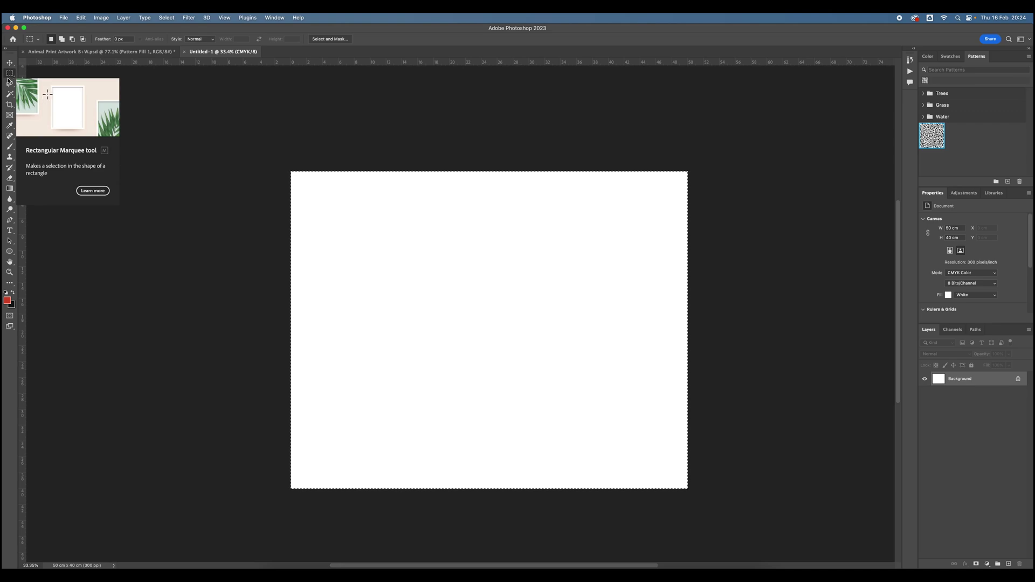
pyautogui.rightClick(601, 294)
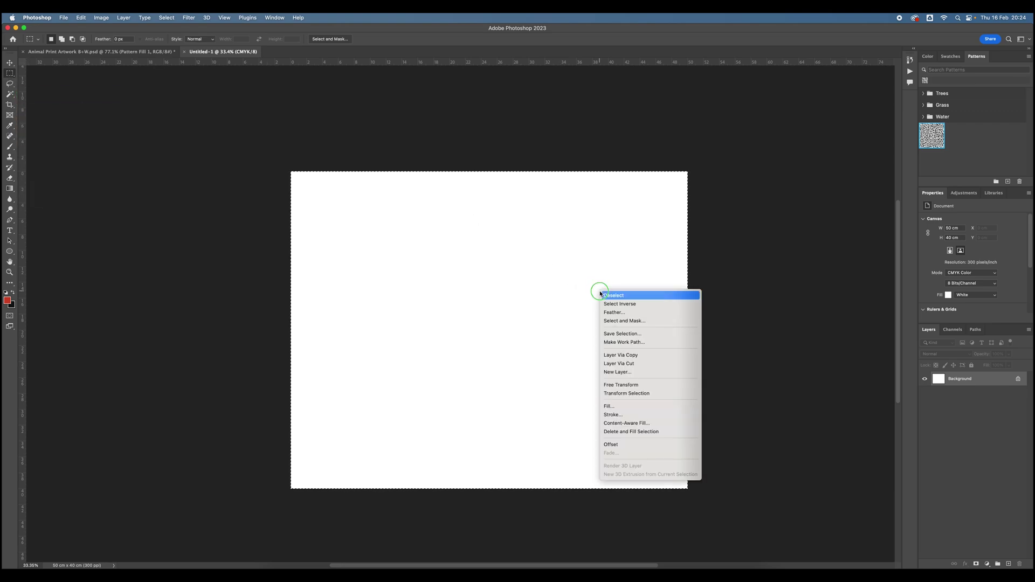
pyautogui.click(629, 407)
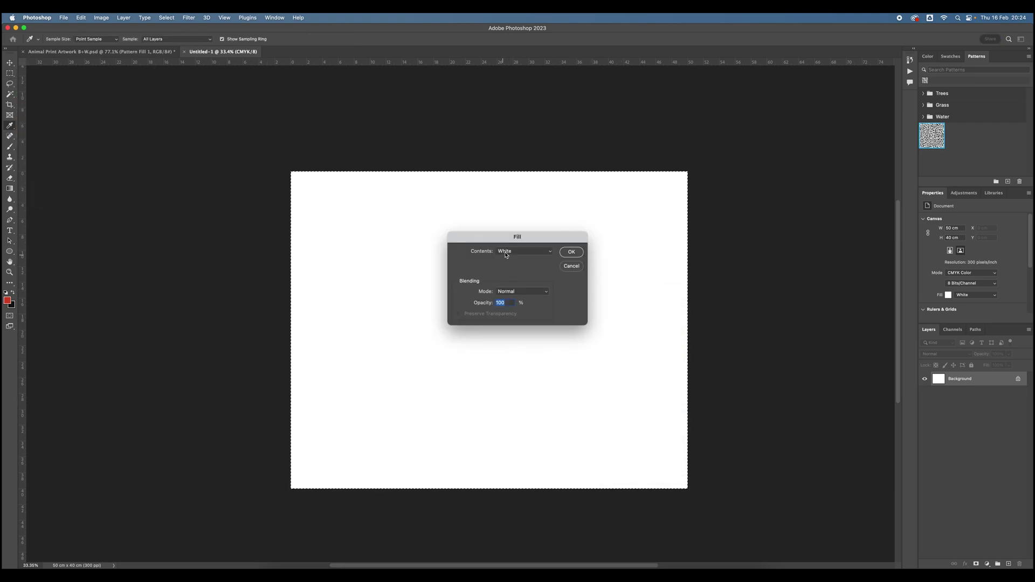
pyautogui.click(506, 251)
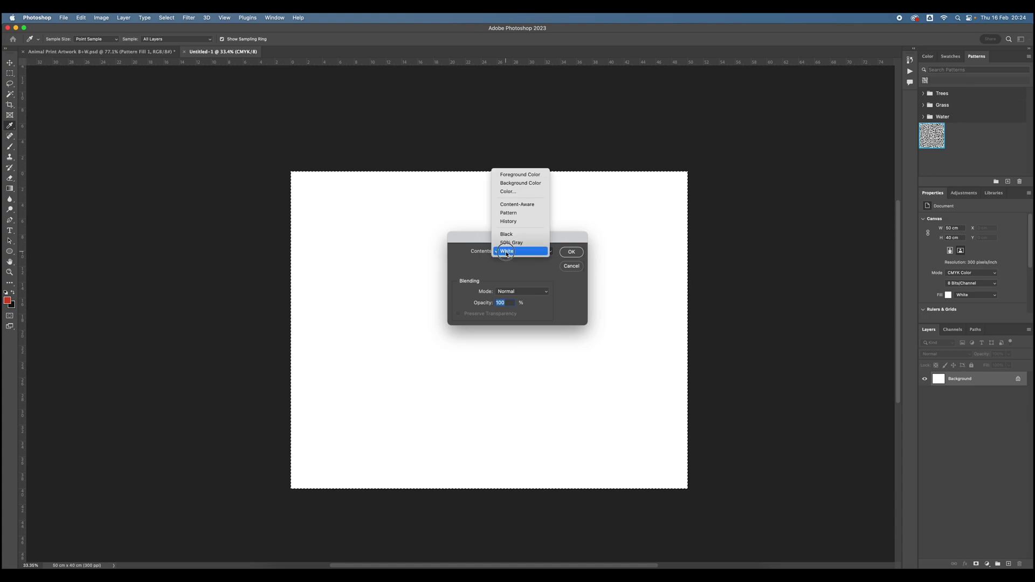
pyautogui.click(508, 213)
pyautogui.click(502, 290)
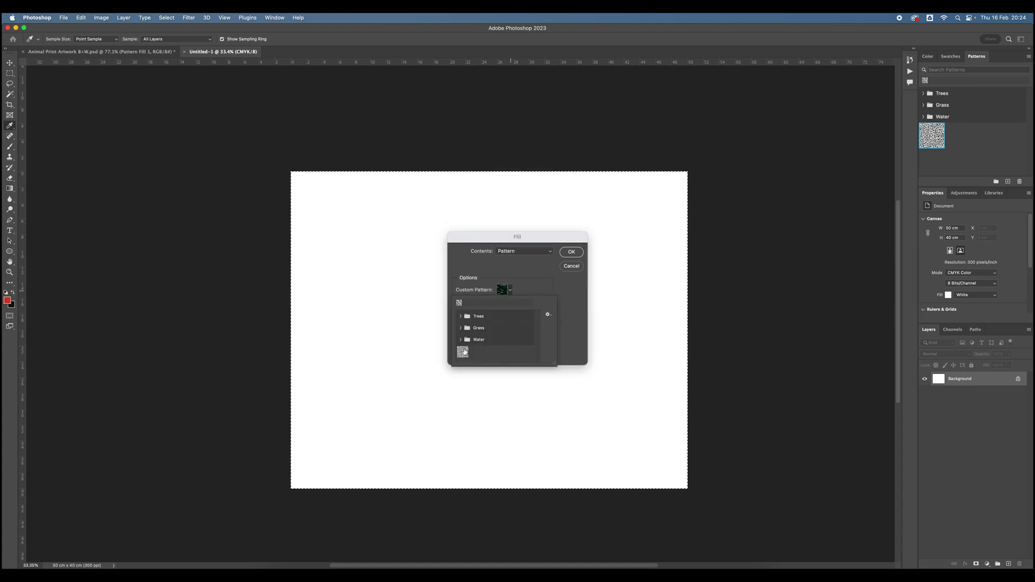
pyautogui.click(464, 353)
pyautogui.click(535, 286)
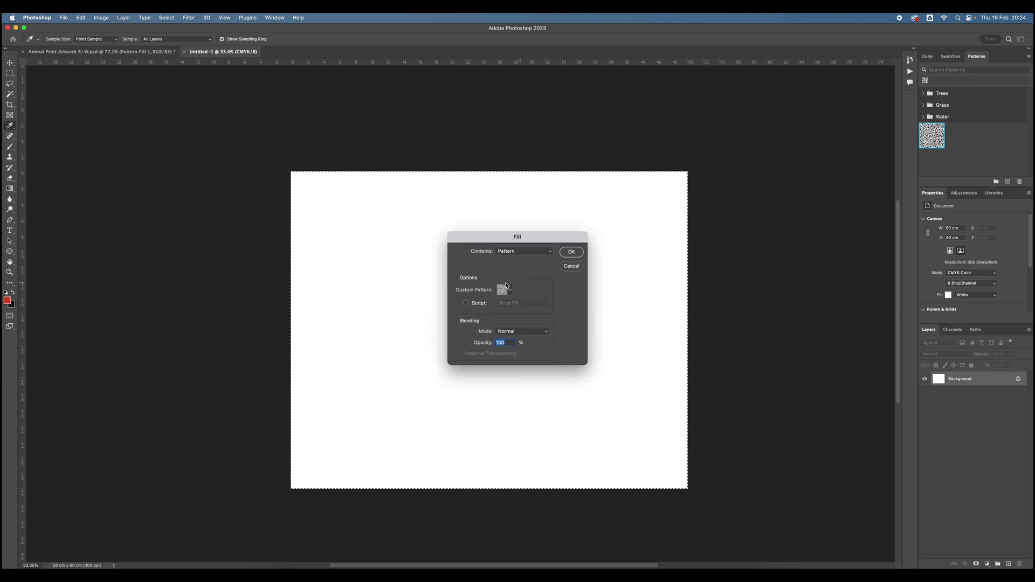
pyautogui.click(572, 252)
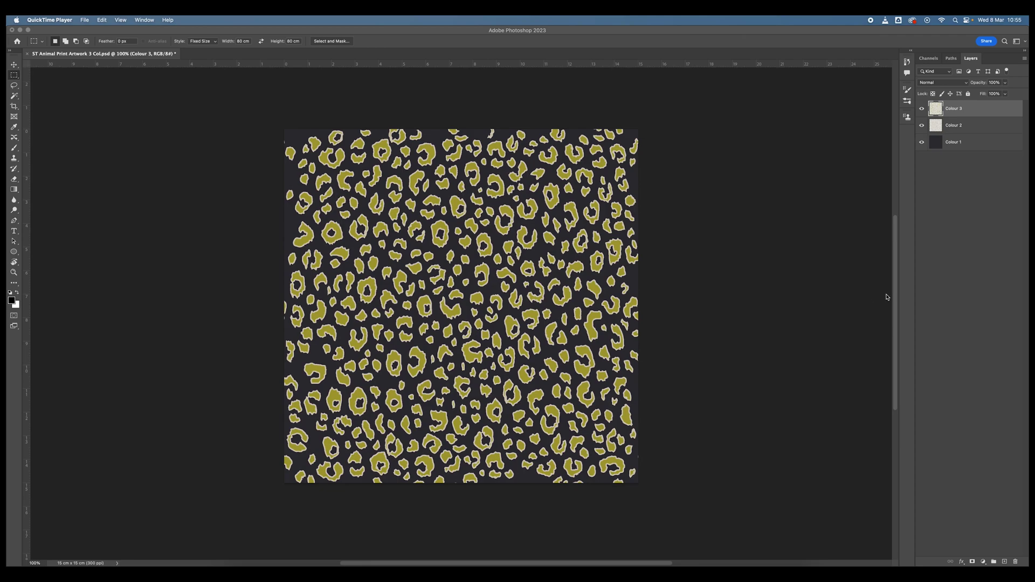
# With Colour 3 hidden, offset the Colour 2 layer +848 pixels horizontally with Wrap Around.
pyautogui.click(964, 130)
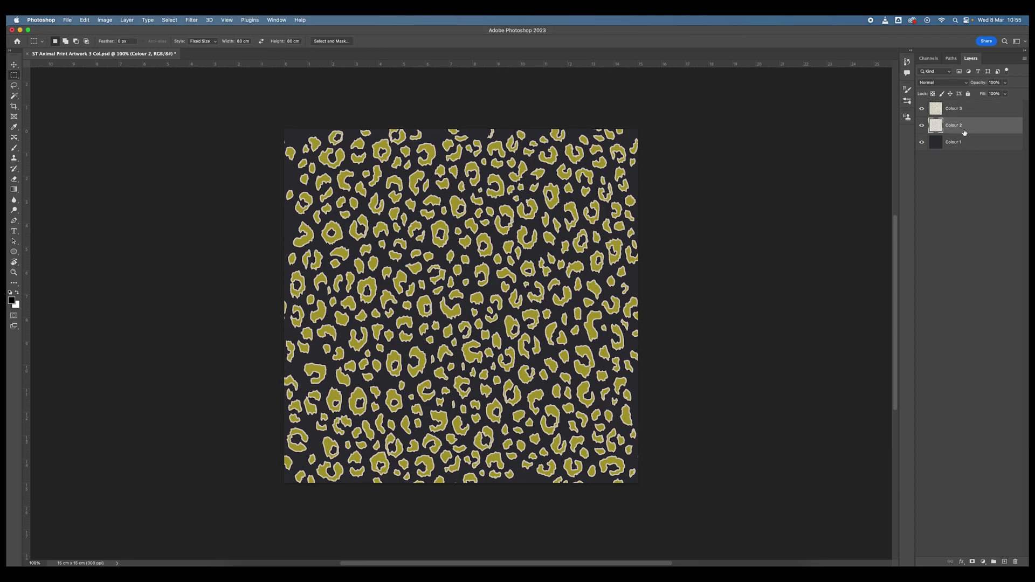
pyautogui.click(922, 109)
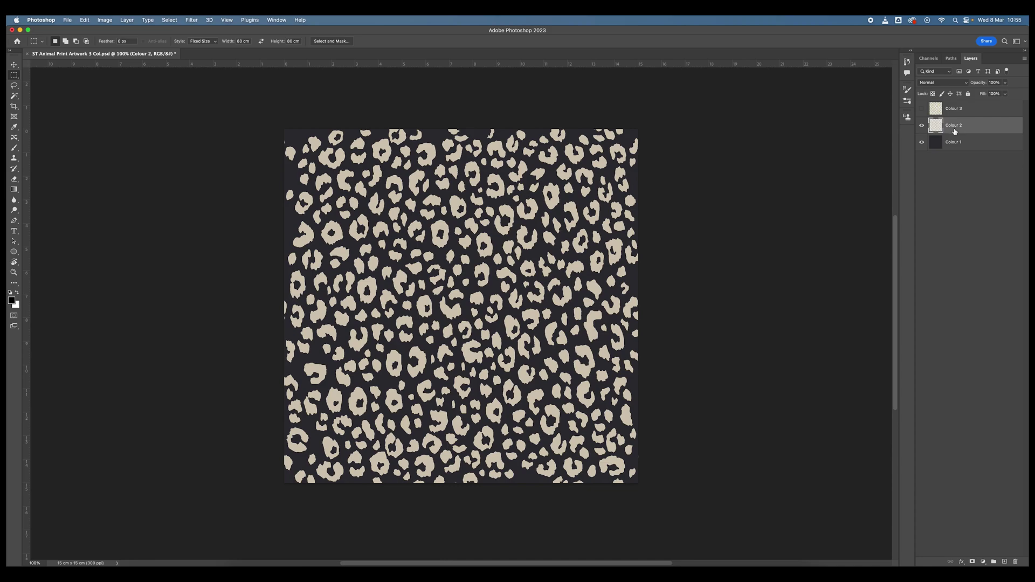
pyautogui.click(198, 21)
pyautogui.moveTo(226, 188)
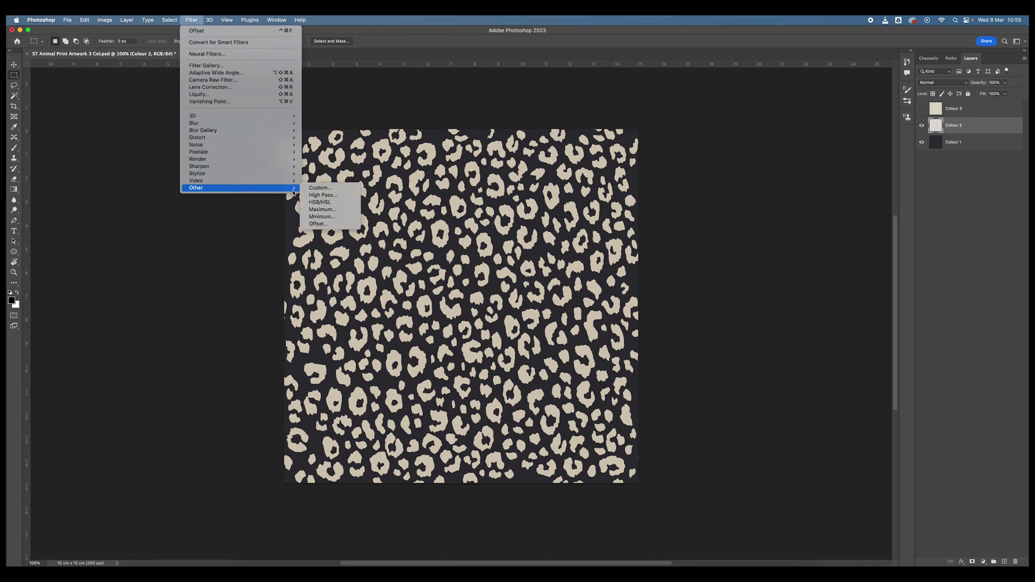
pyautogui.click(324, 225)
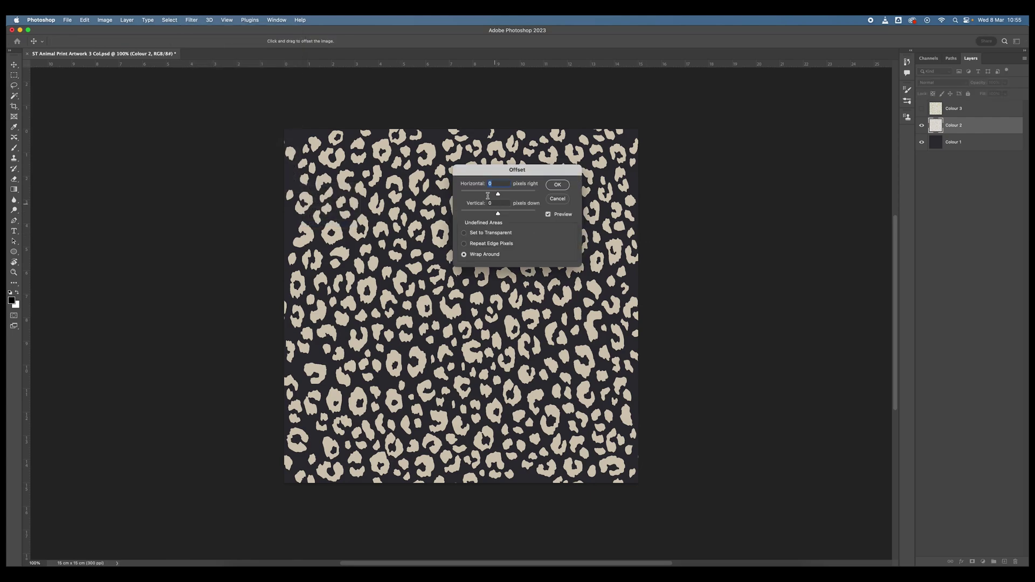
pyautogui.moveTo(509, 170); pyautogui.dragTo(750, 148)
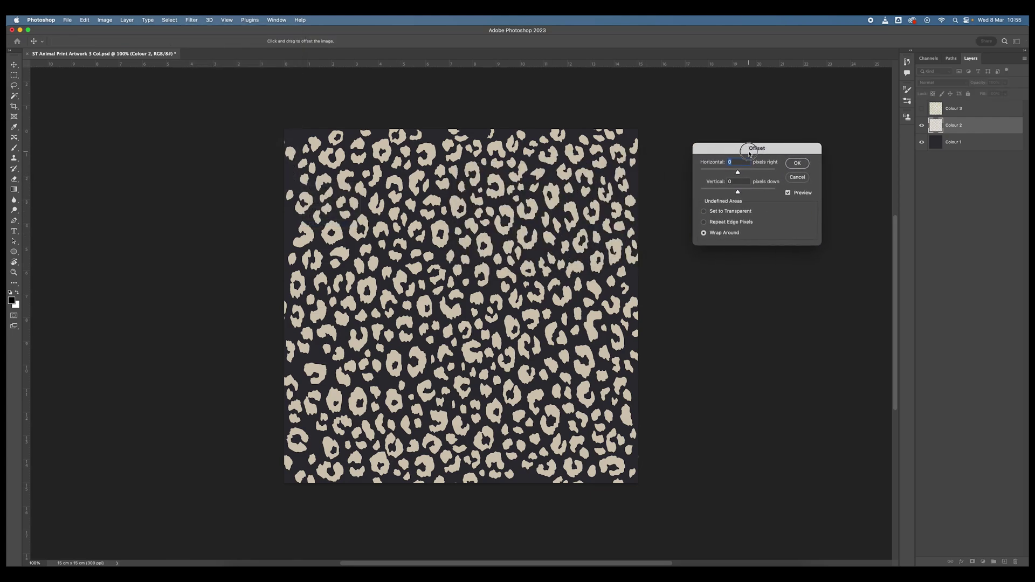
pyautogui.click(703, 234)
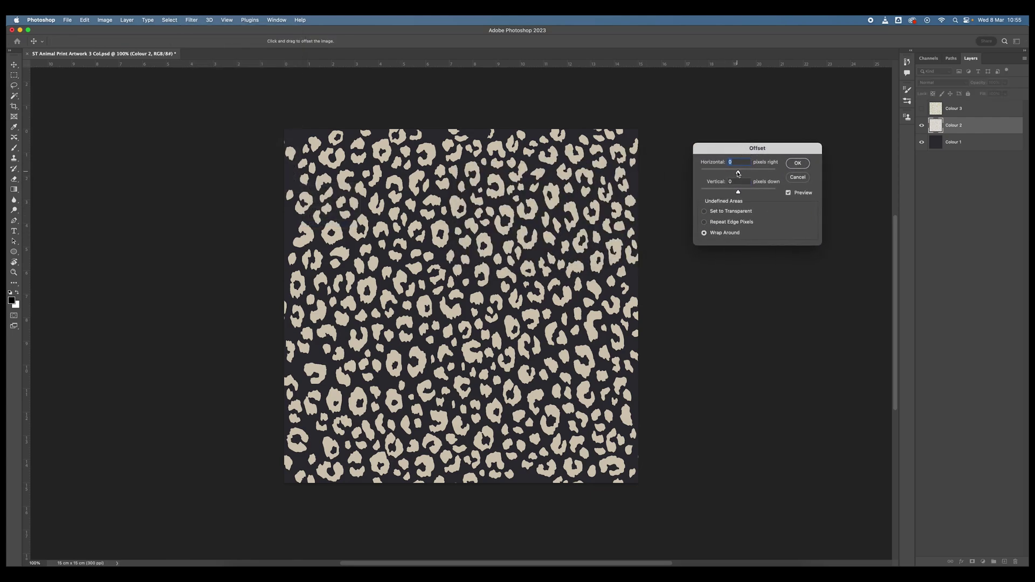
pyautogui.moveTo(739, 172); pyautogui.dragTo(748, 173)
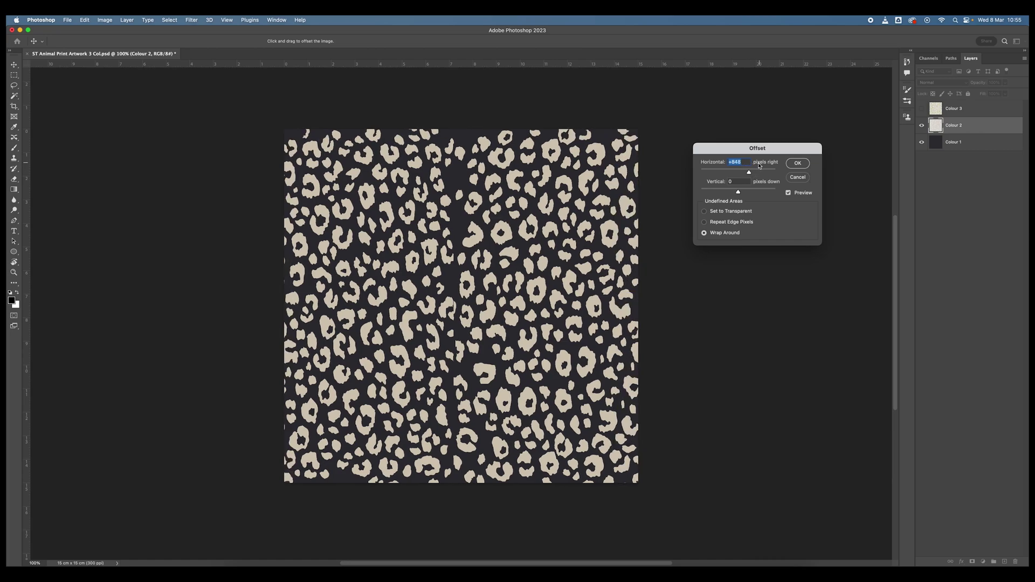
pyautogui.click(798, 163)
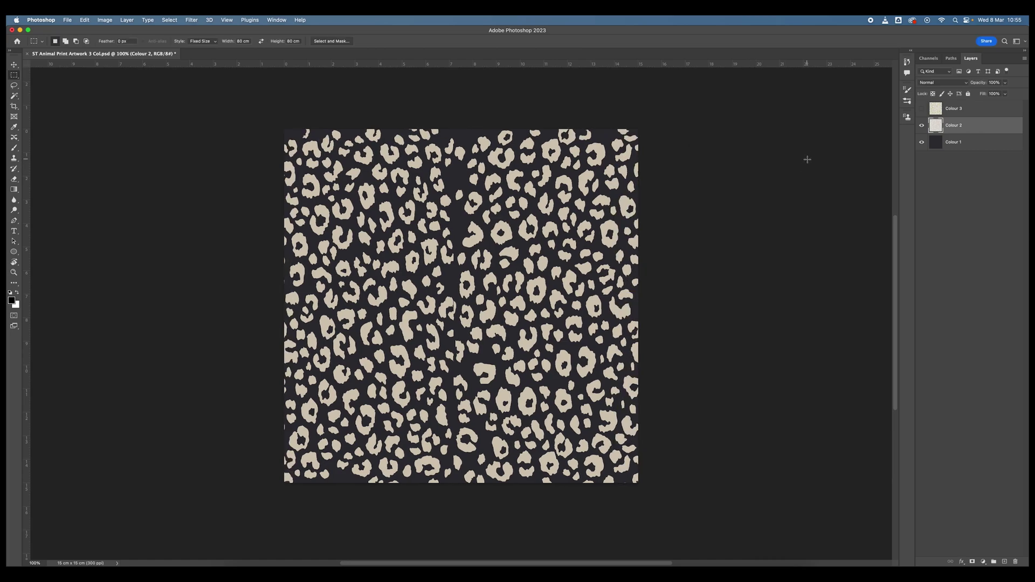
# Make Colour 3 visible and active, then reapply the same Offset filter to it.
pyautogui.click(922, 110)
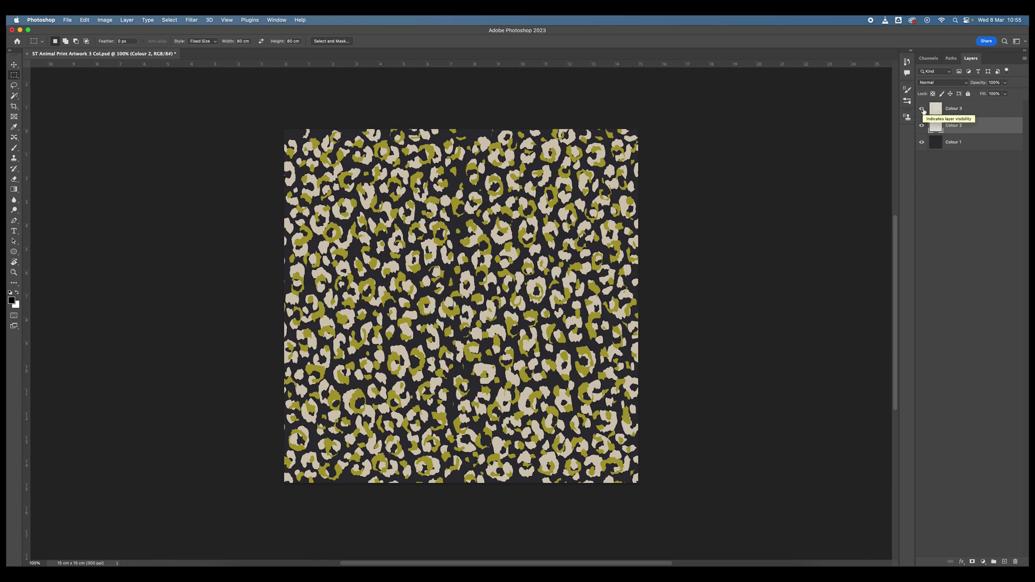
pyautogui.click(960, 112)
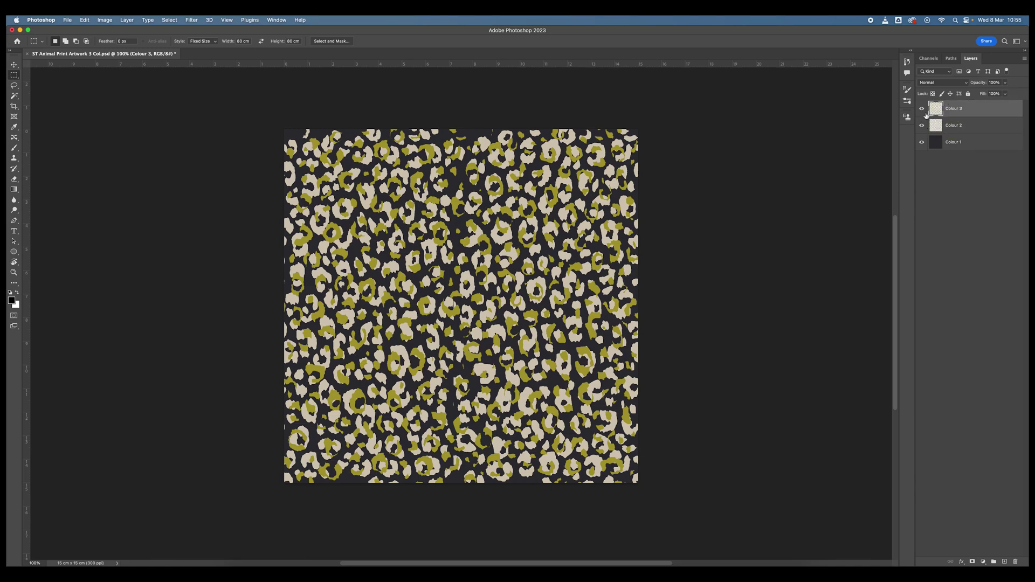
pyautogui.click(194, 21)
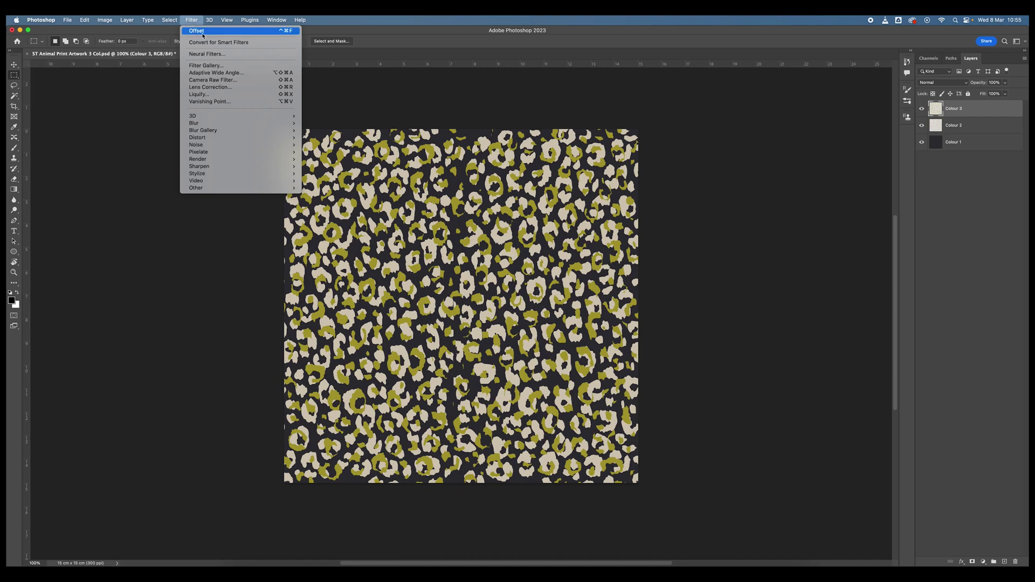
pyautogui.click(204, 33)
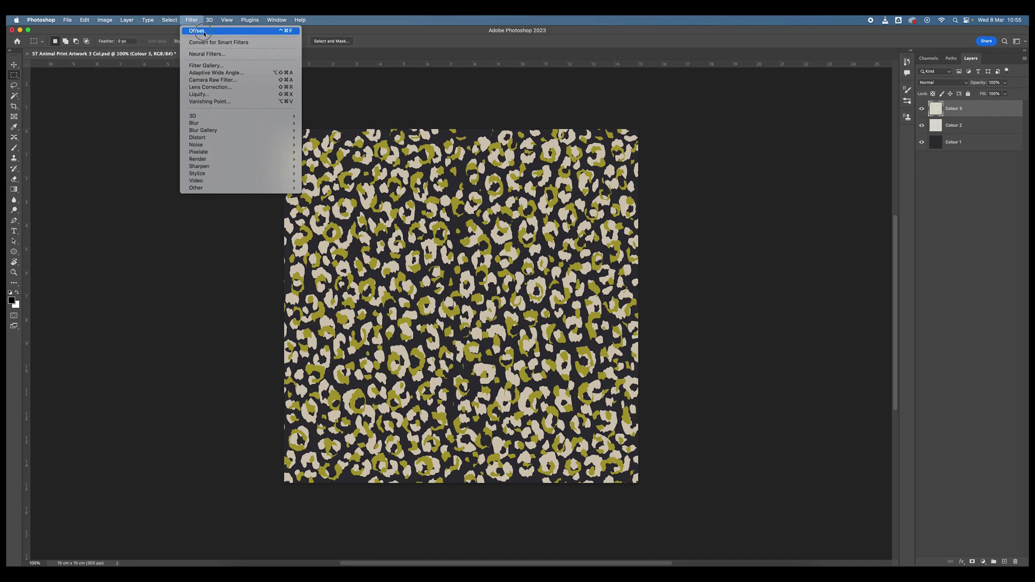